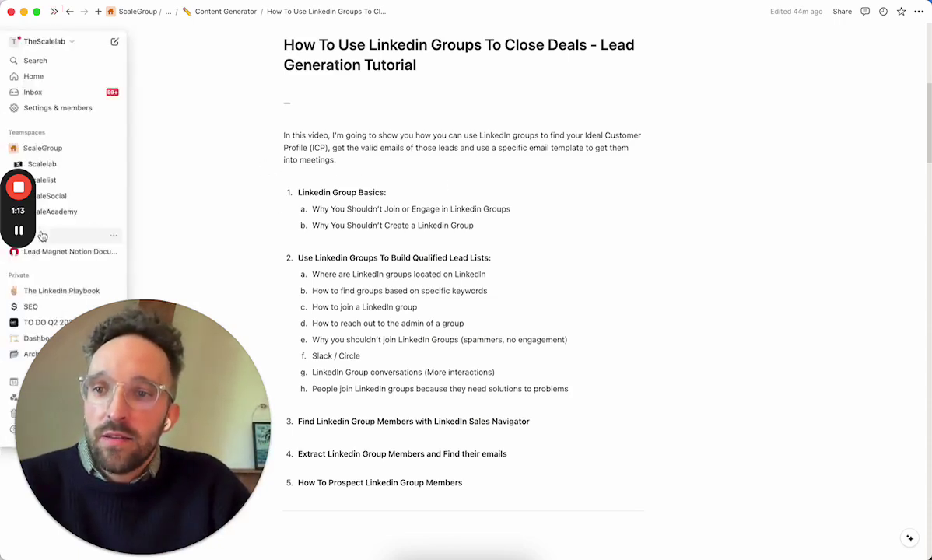
- Switch from the Notion tutorial outline to the SaaS Sales Professionals group page in Chrome
key(super+Tab)
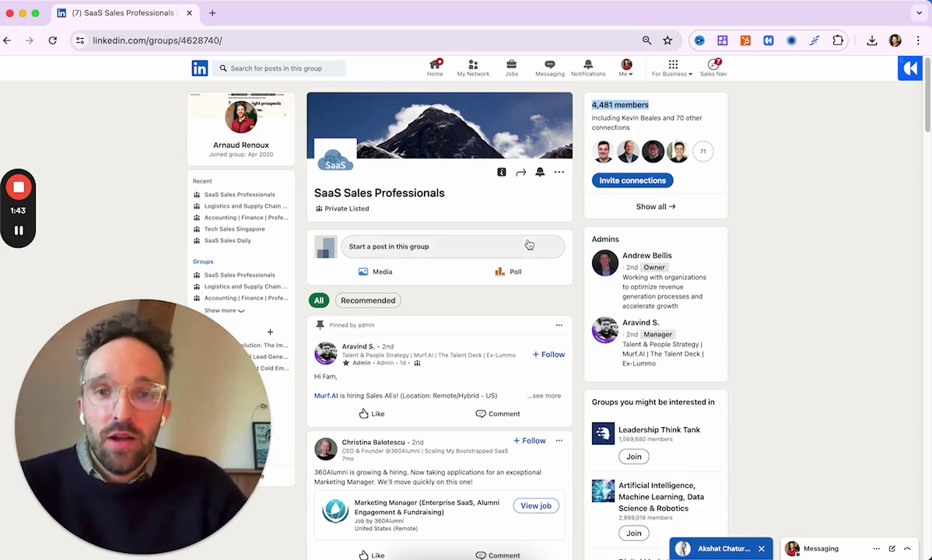
scroll(526, 290, down, 5)
scroll(391, 239, up, 3)
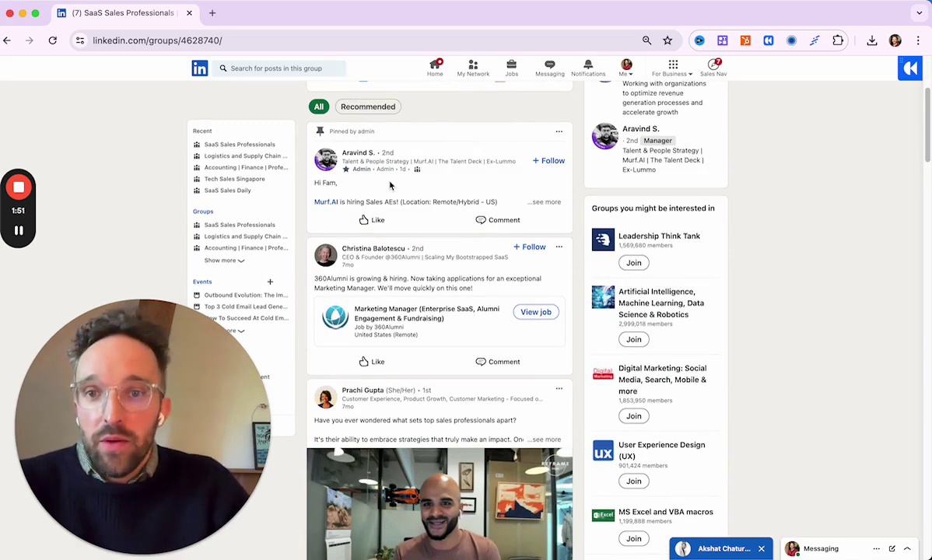
scroll(452, 226, down, 1)
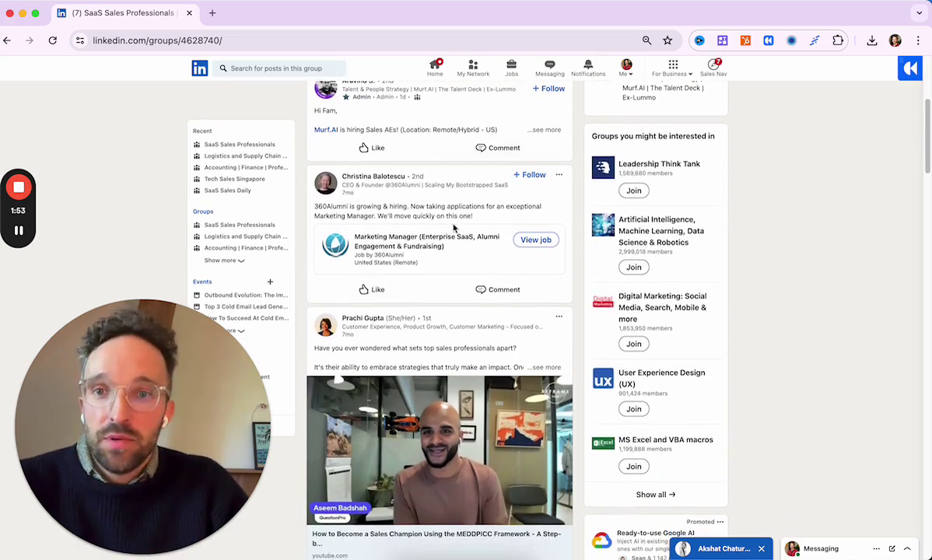
scroll(454, 226, down, 2)
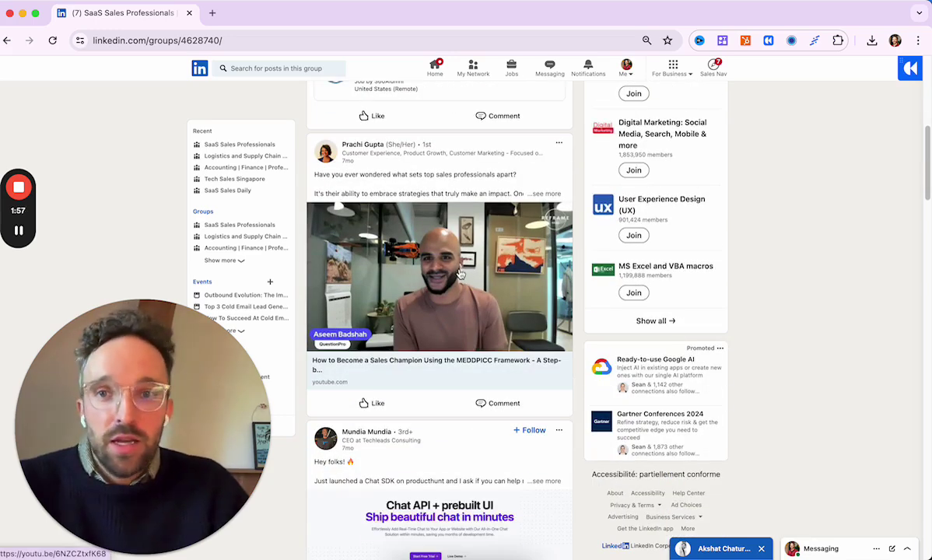
scroll(465, 275, down, 7)
scroll(490, 313, down, 1)
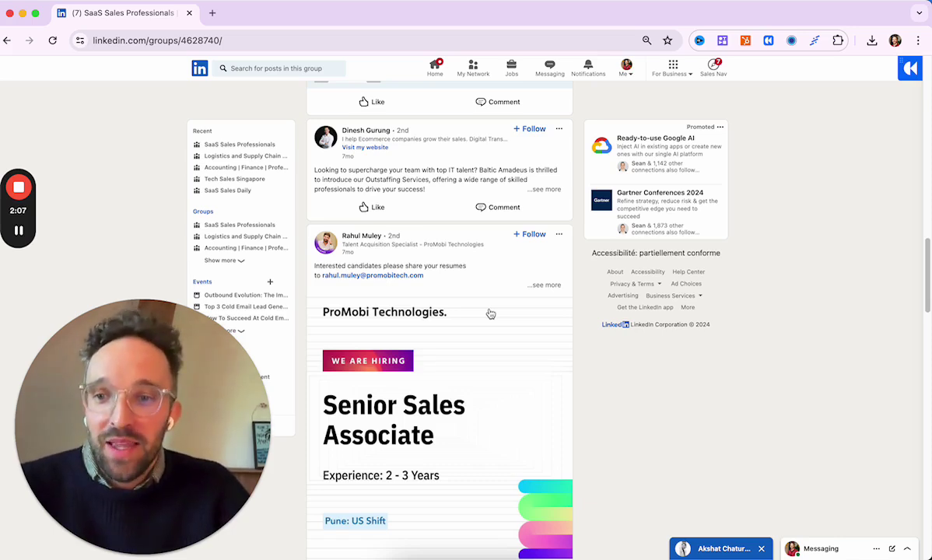
scroll(496, 305, up, 2)
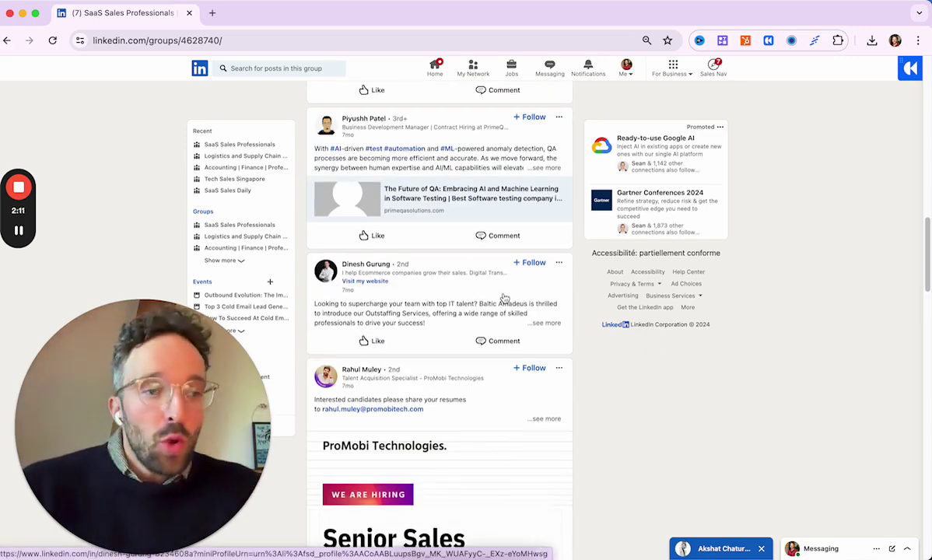
scroll(551, 274, up, 8)
drag(672, 103, 590, 109)
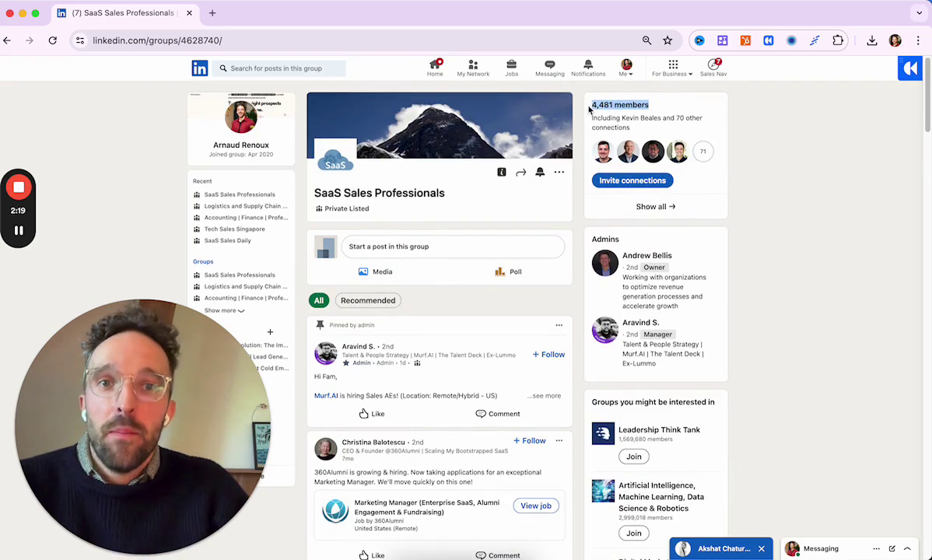
- Highlight and then clear the member count and the SaaS Sales Professionals group name
click(705, 107)
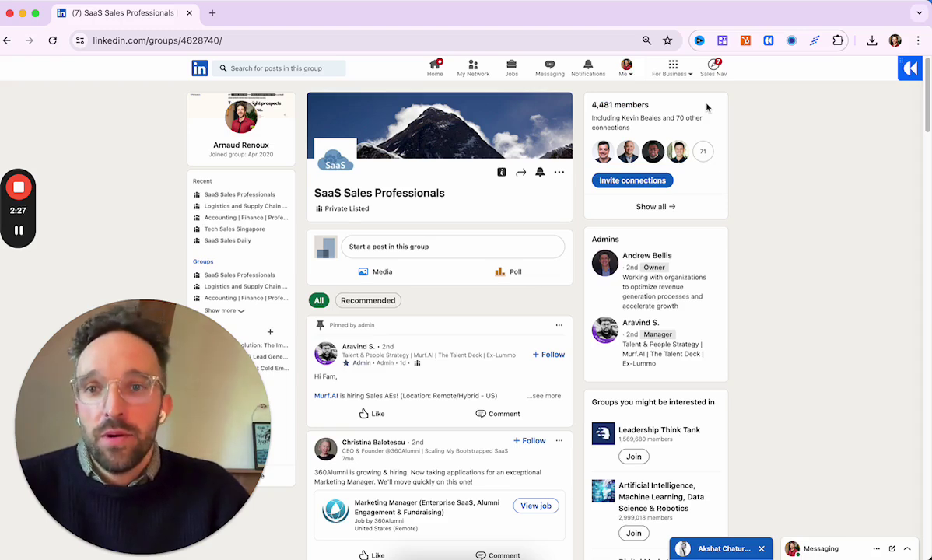
drag(446, 193, 315, 192)
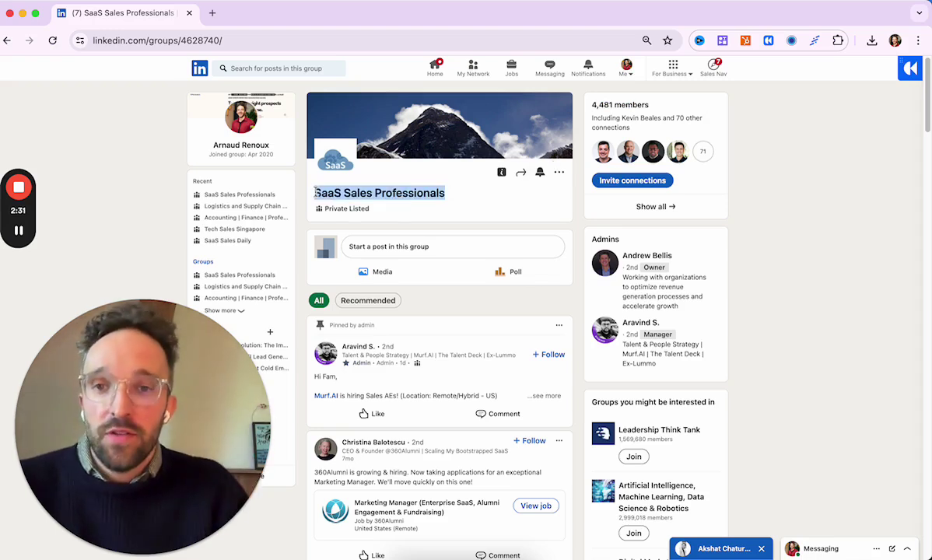
click(456, 184)
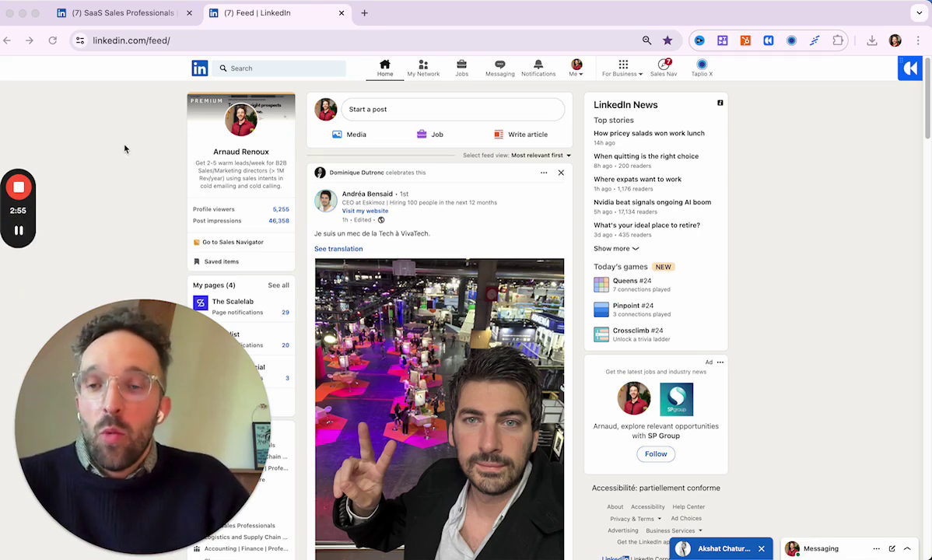
- Search LinkedIn for 'B2B Sales' and list all matching groups, about 1,500 results
click(277, 70)
click(287, 68)
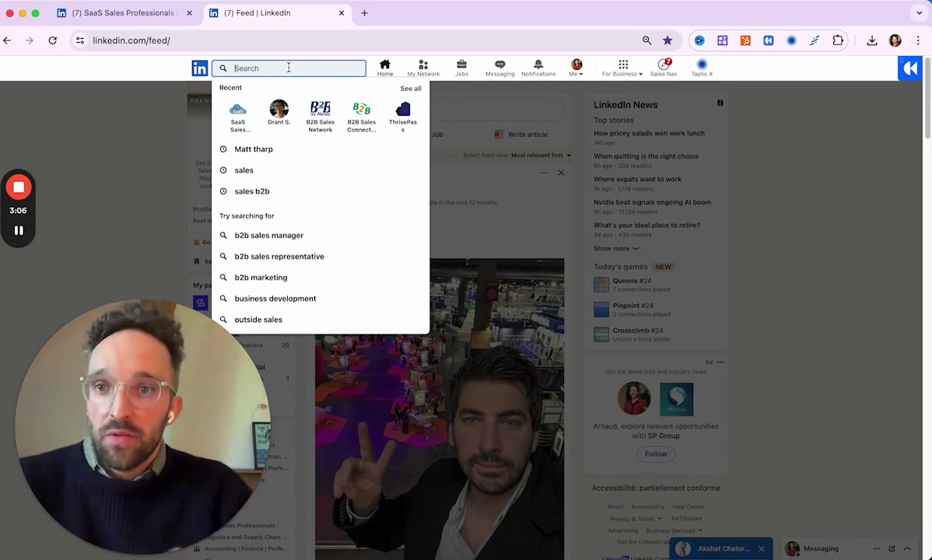
text(B2B Sales)
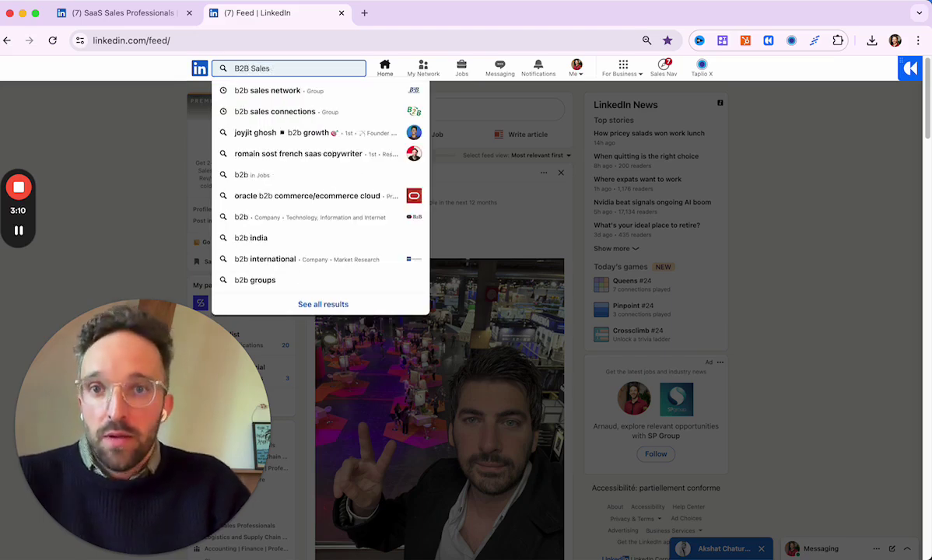
key(Return)
mouse_move(20, 231)
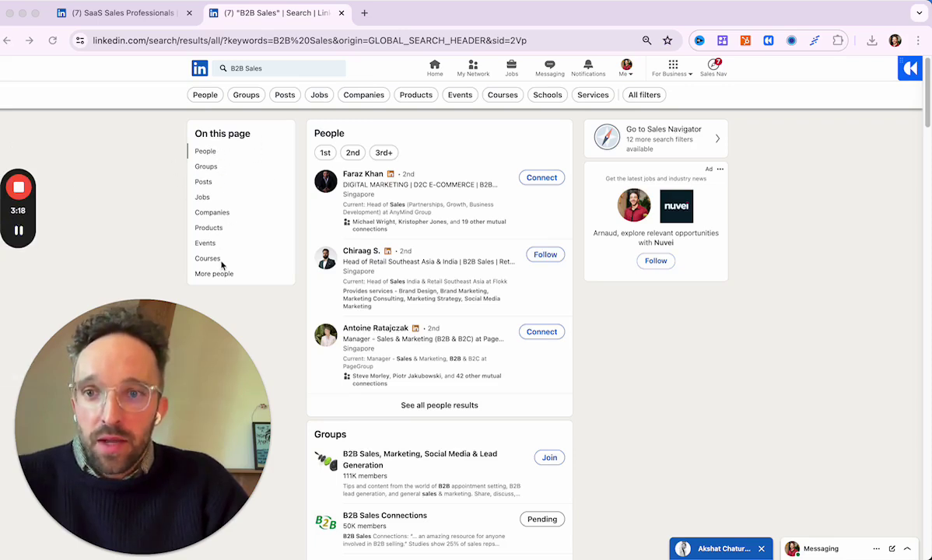
click(207, 167)
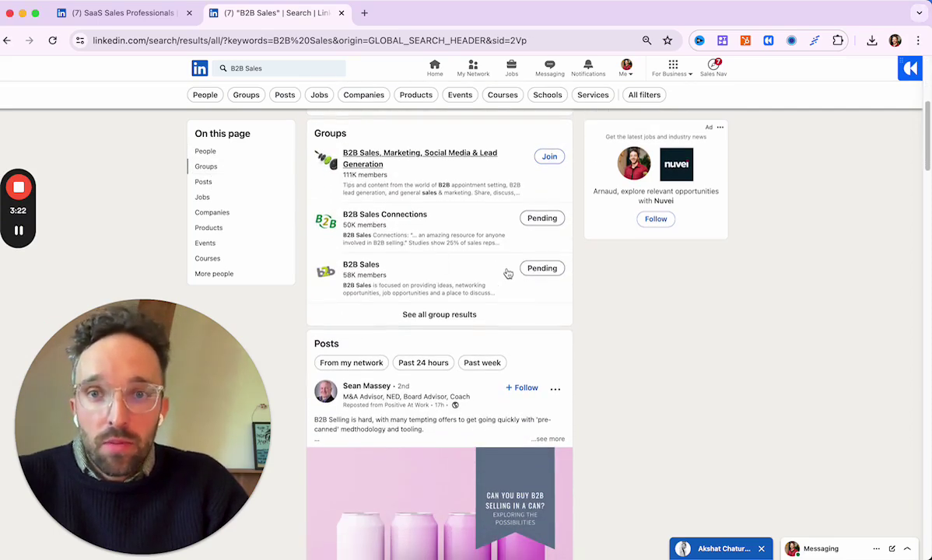
click(470, 315)
drag(183, 310, 783, 118)
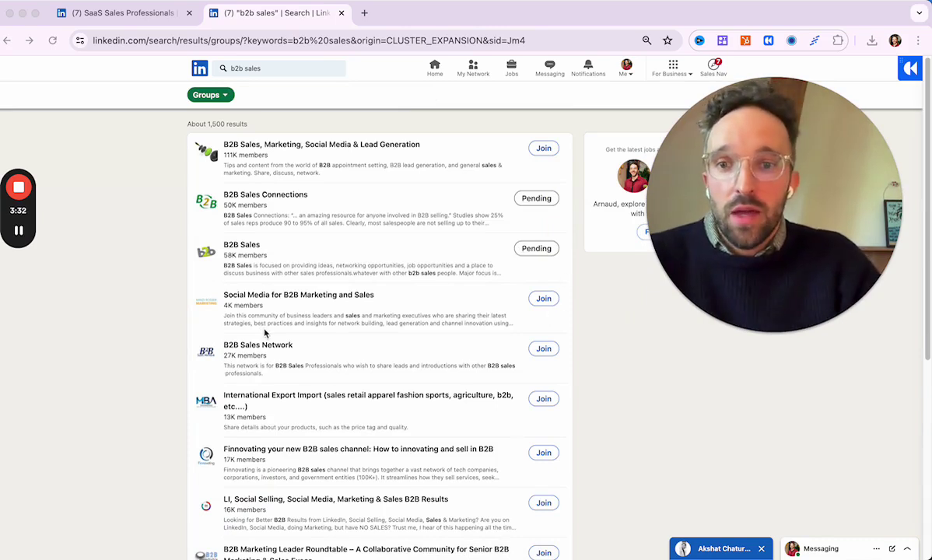
scroll(264, 334, down, 1)
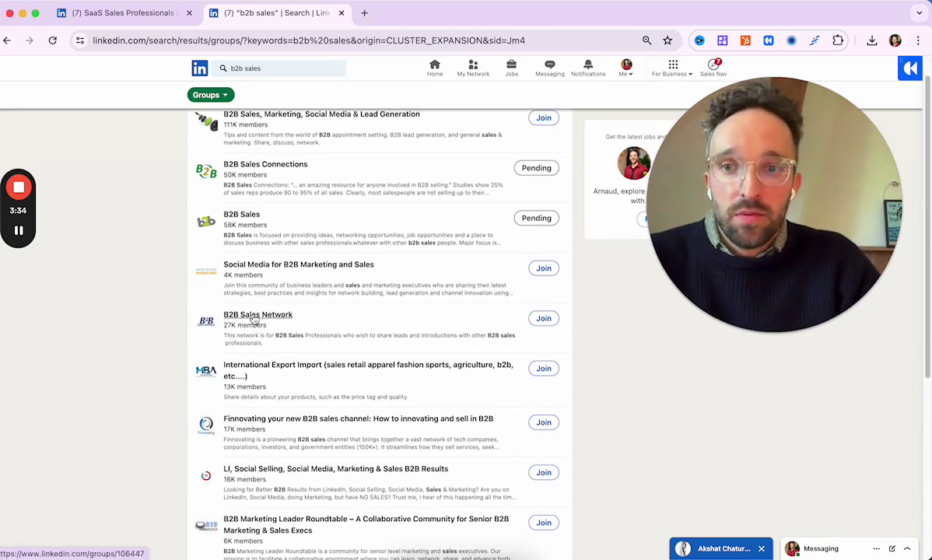
- Open the B2B Sales Network group from the search results and join it
click(254, 317)
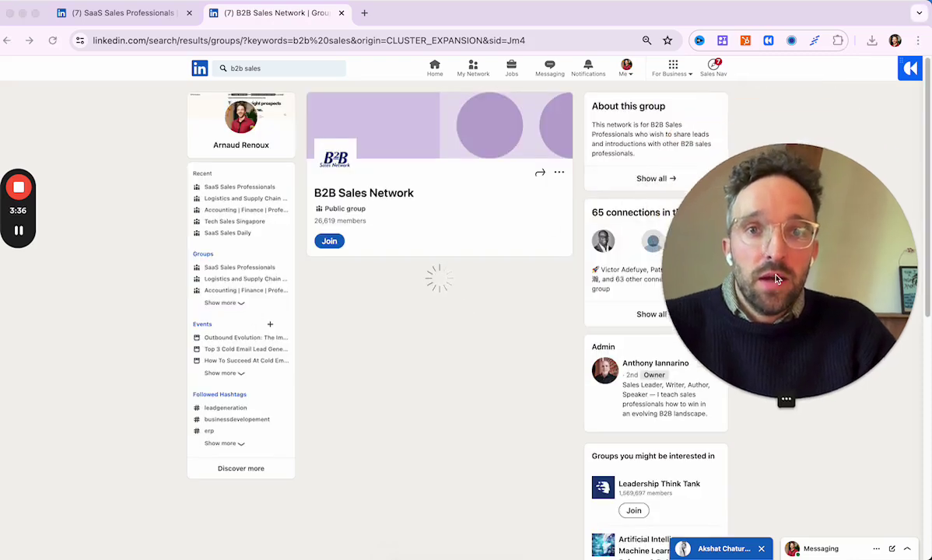
drag(778, 306, 778, 424)
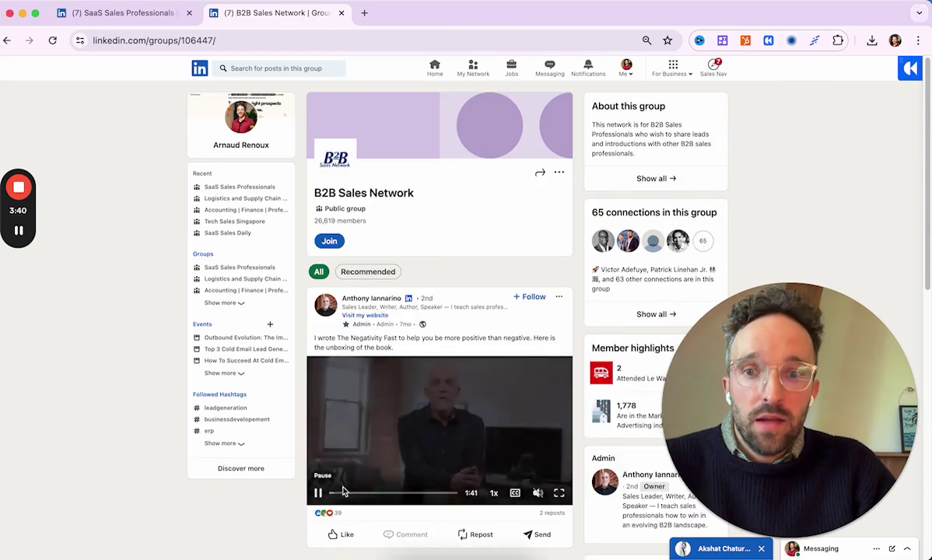
scroll(467, 443, down, 4)
scroll(448, 231, down, 5)
scroll(448, 231, up, 10)
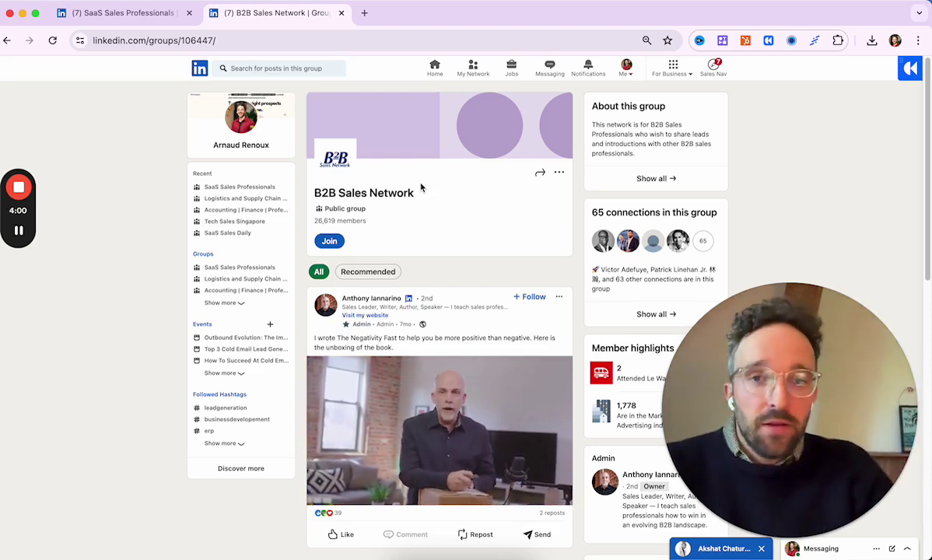
click(327, 243)
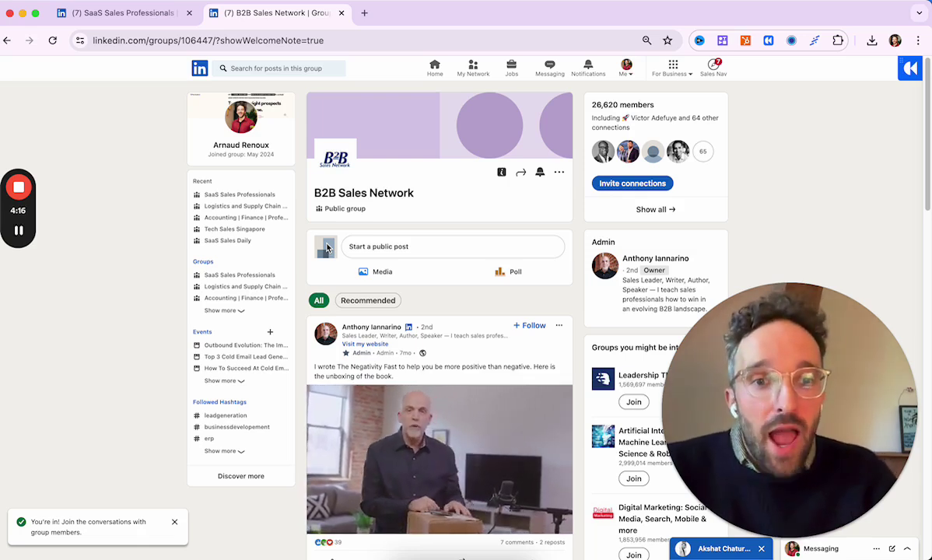
scroll(583, 175, down, 1)
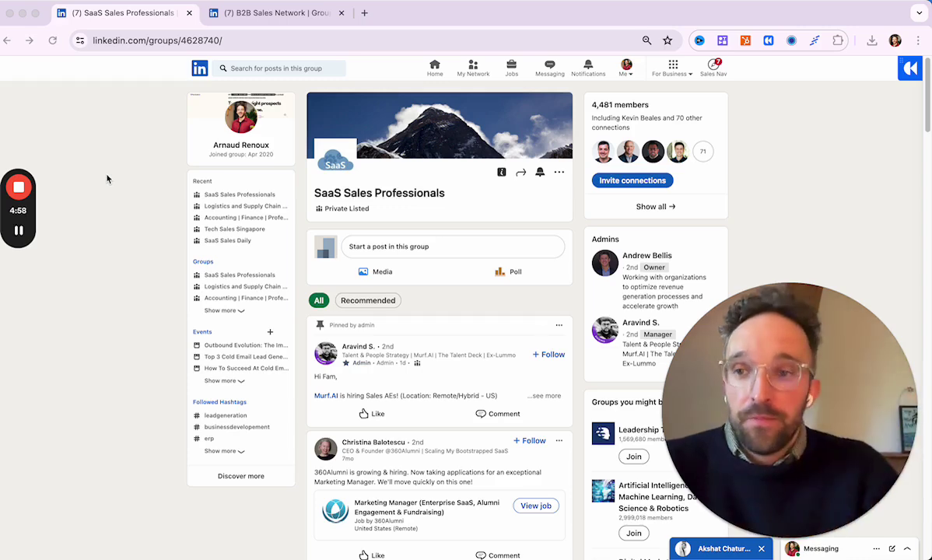
- Open the Sales Navigator home page in a new tab via the Sales Nav link
click(19, 231)
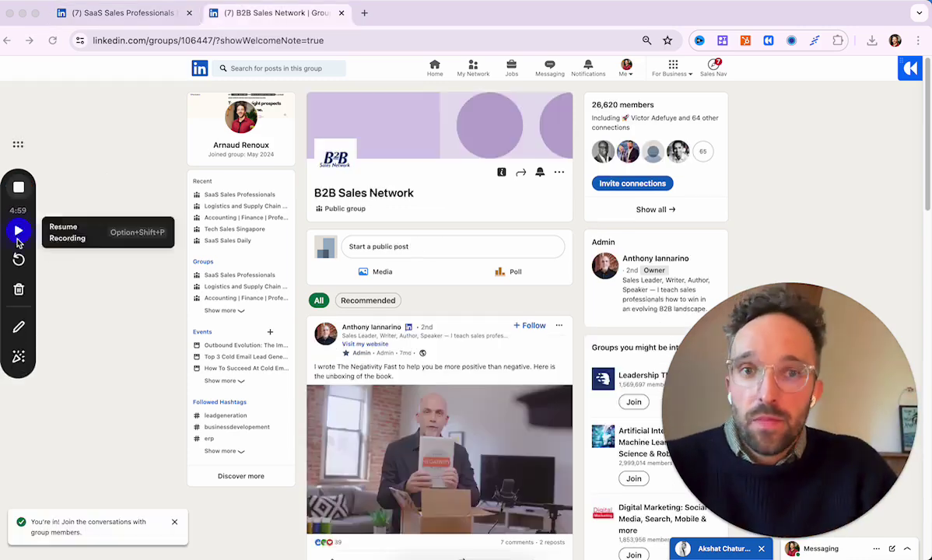
click(18, 232)
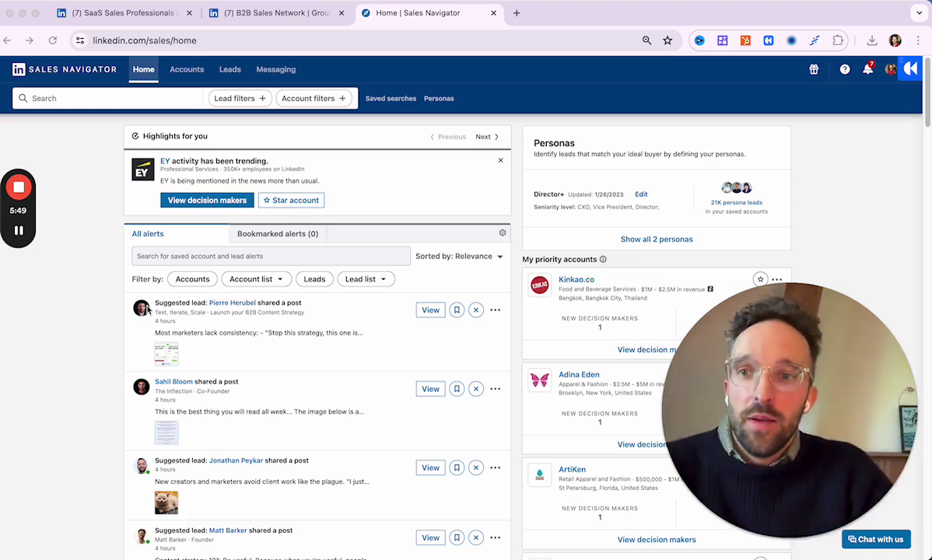
- Open a Sales Navigator search tab, check the group page, and return to Sales Navigator Home
click(19, 230)
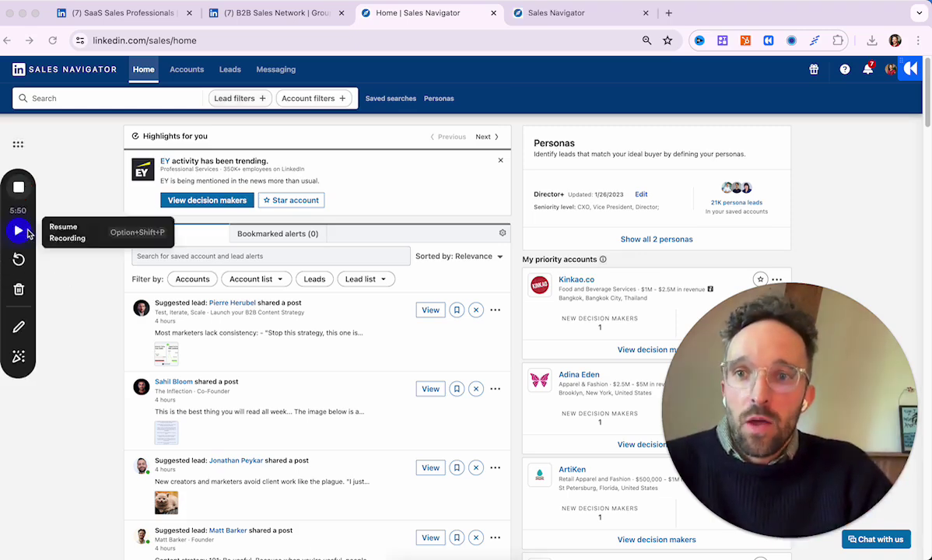
click(18, 230)
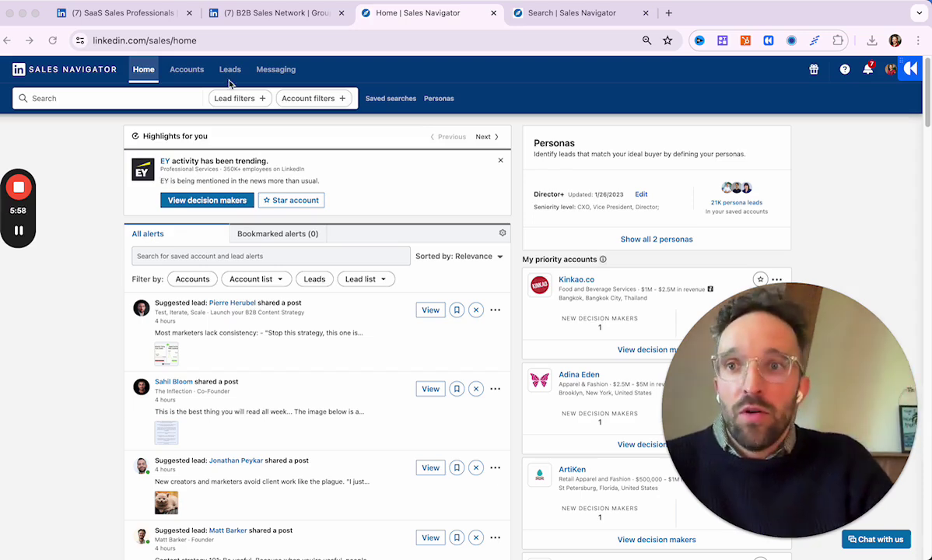
click(109, 17)
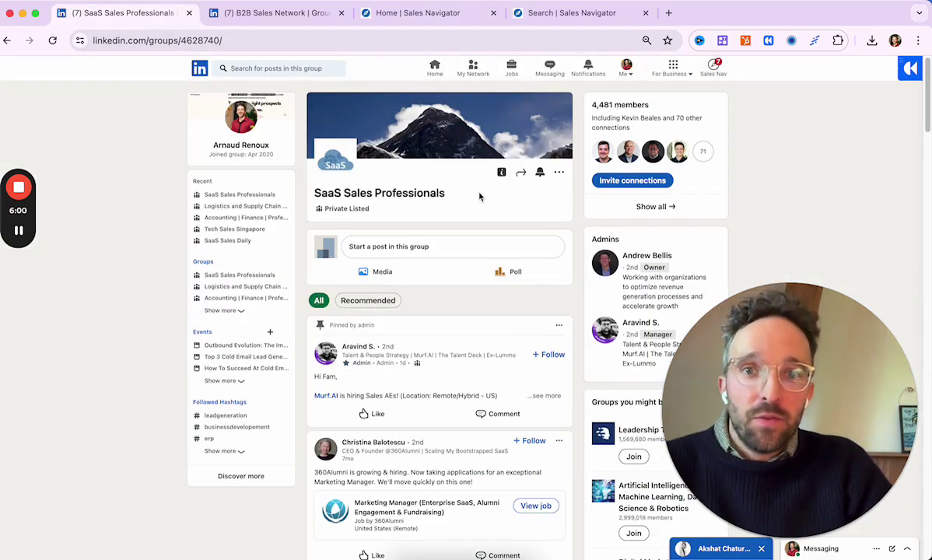
click(424, 17)
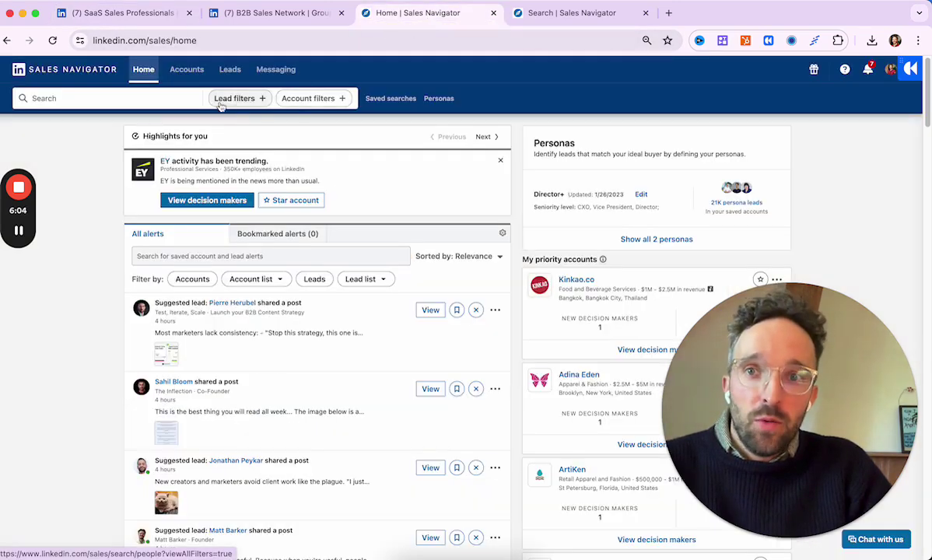
- Bring up the Sales Navigator lead filters, briefly checking the SaaS Sales Professionals group page
click(549, 13)
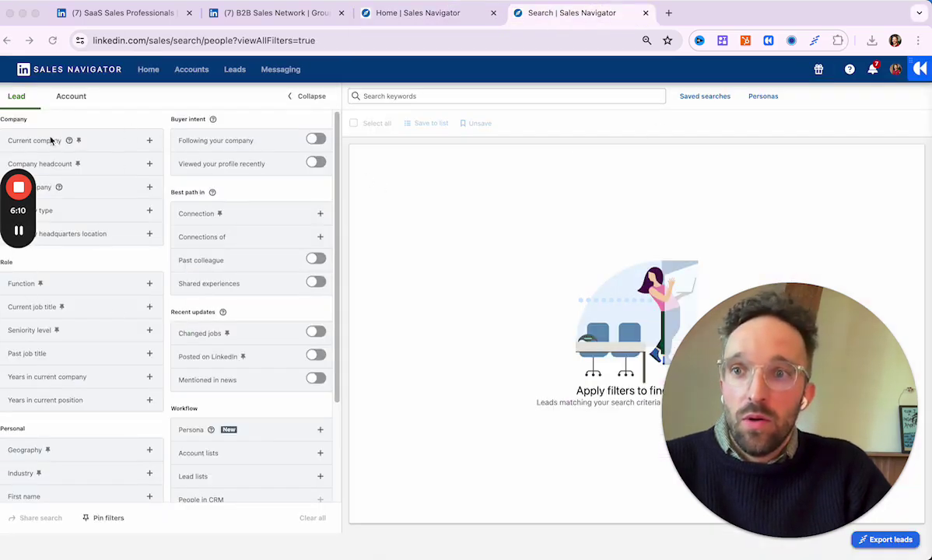
mouse_move(27, 227)
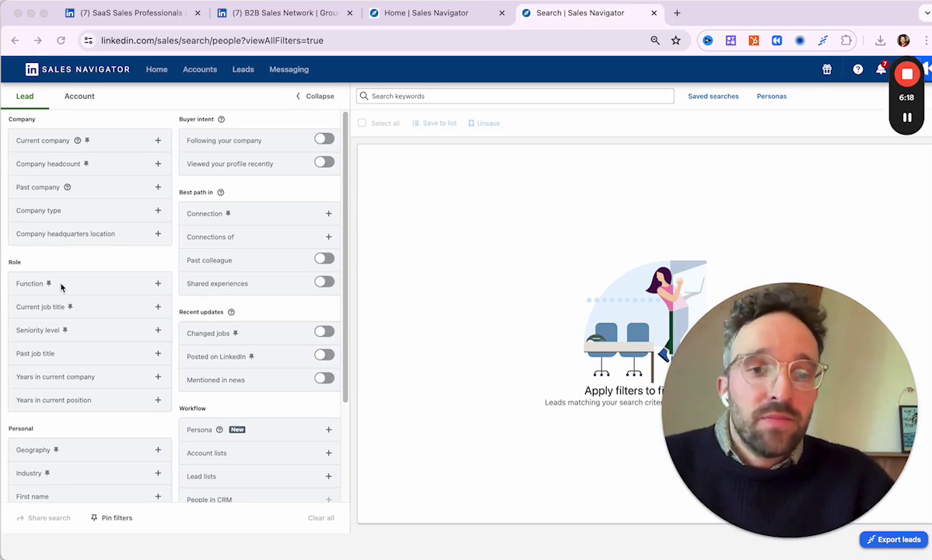
scroll(100, 243, down, 3)
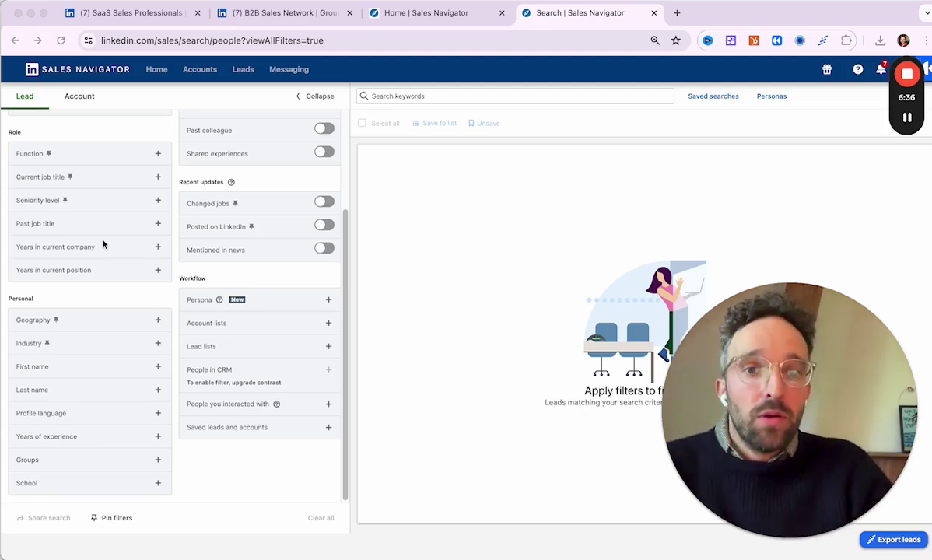
click(137, 14)
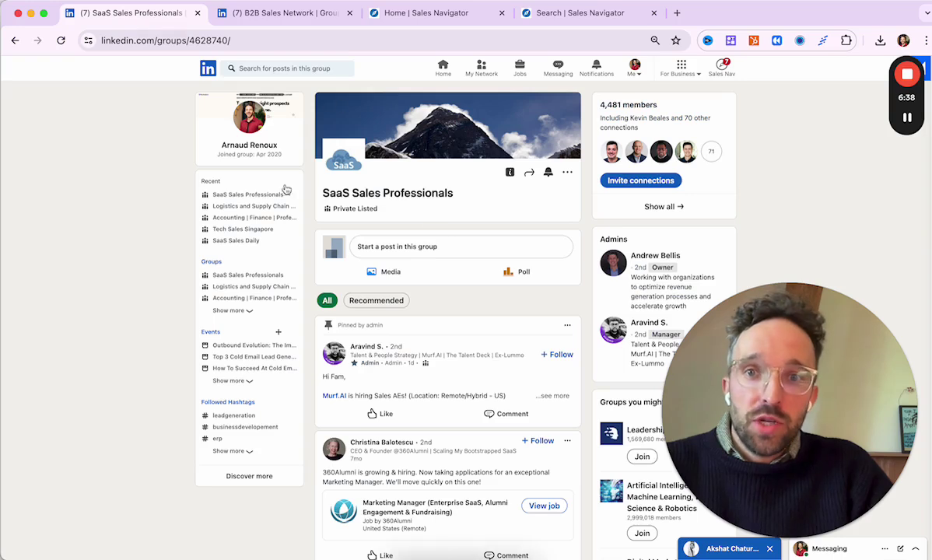
click(579, 13)
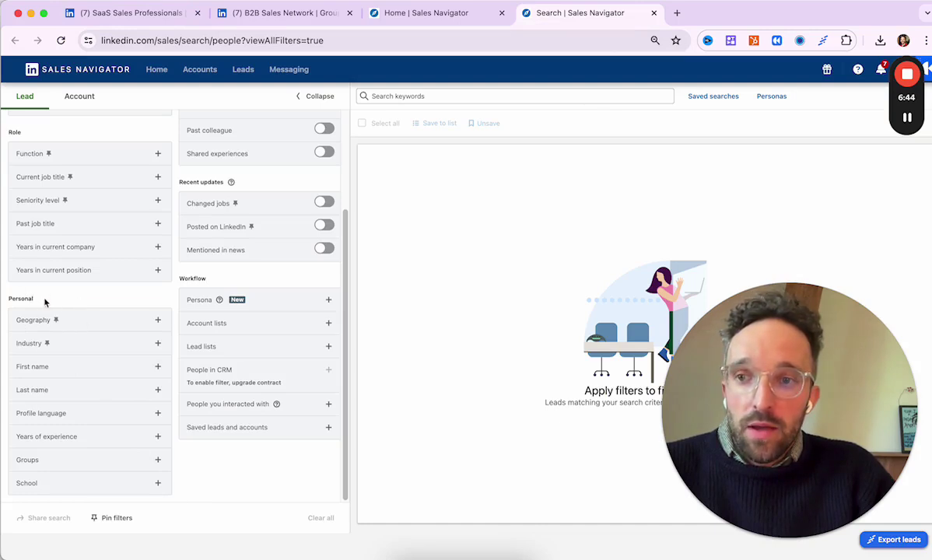
- Add the SaaS Sales Professionals group as a lead filter, returning 4K+ leads
click(61, 460)
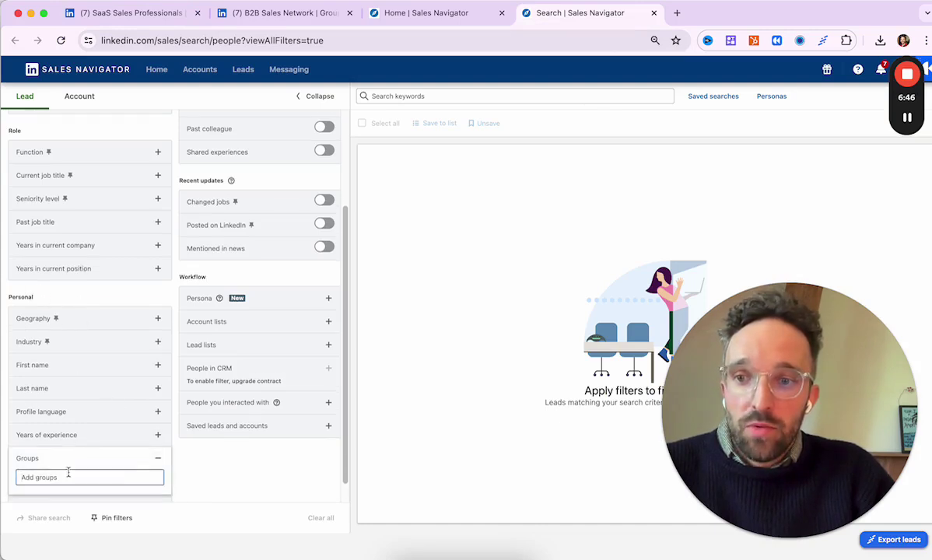
text(SaaS Sales)
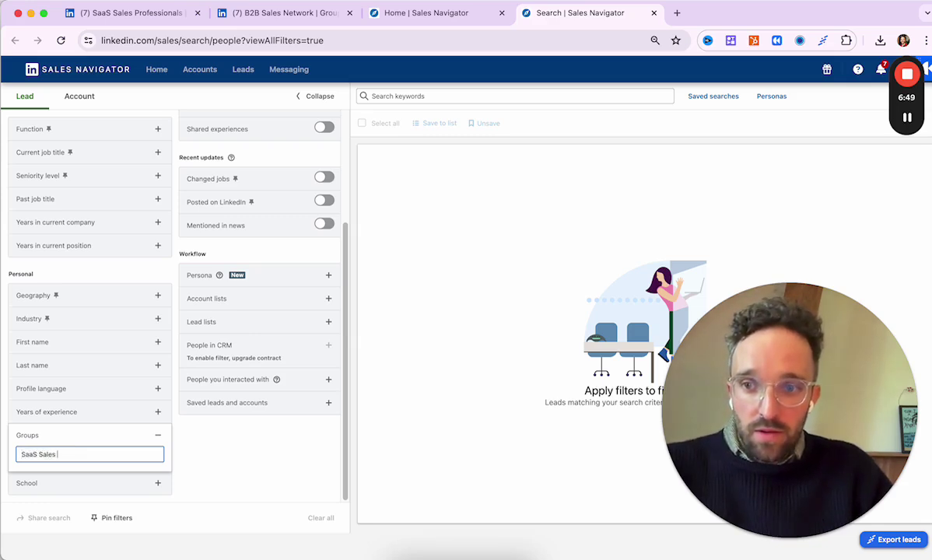
text(pro)
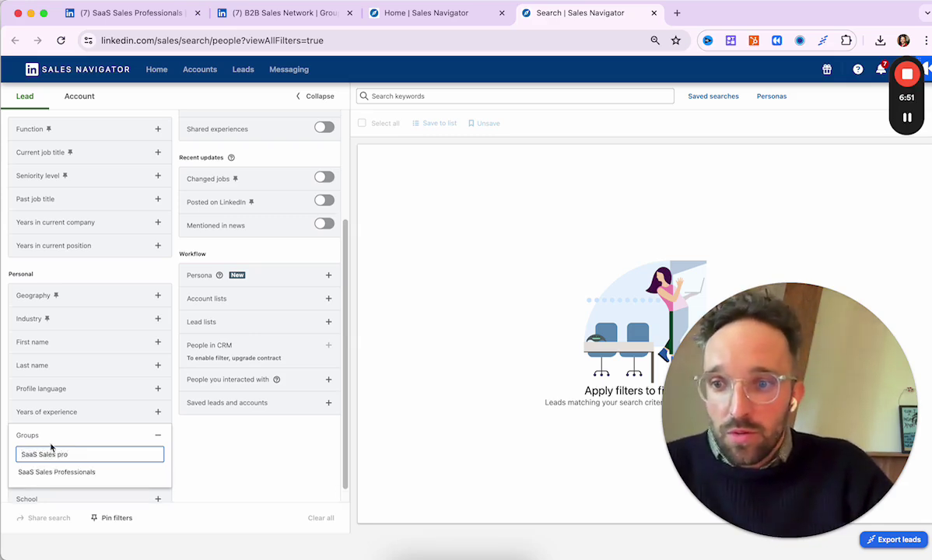
click(58, 472)
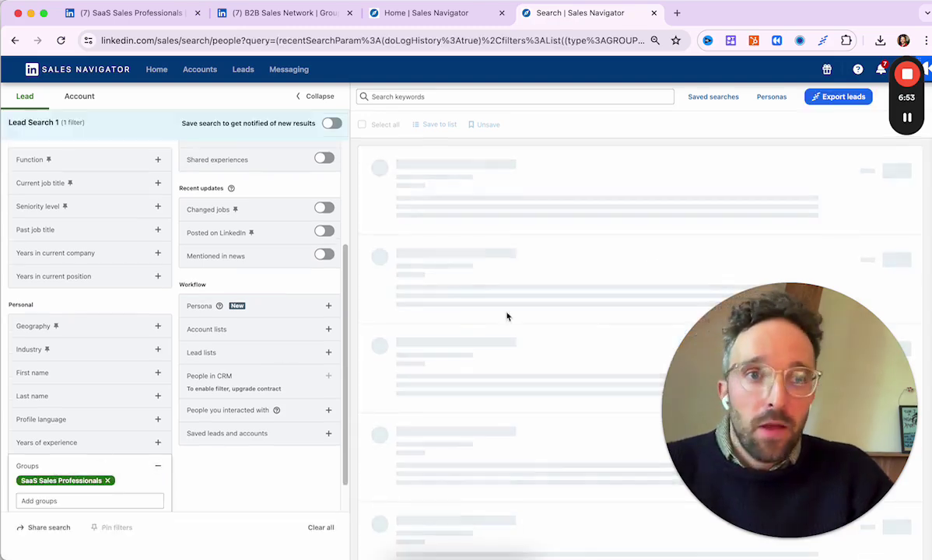
drag(738, 354, 118, 249)
click(119, 249)
drag(91, 157, 84, 48)
mouse_move(921, 74)
drag(921, 73, 190, 11)
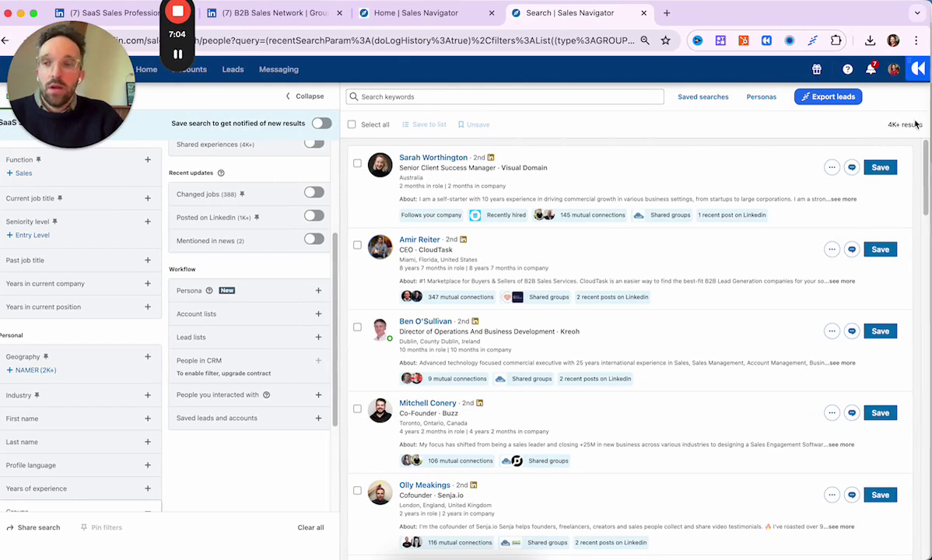
click(150, 17)
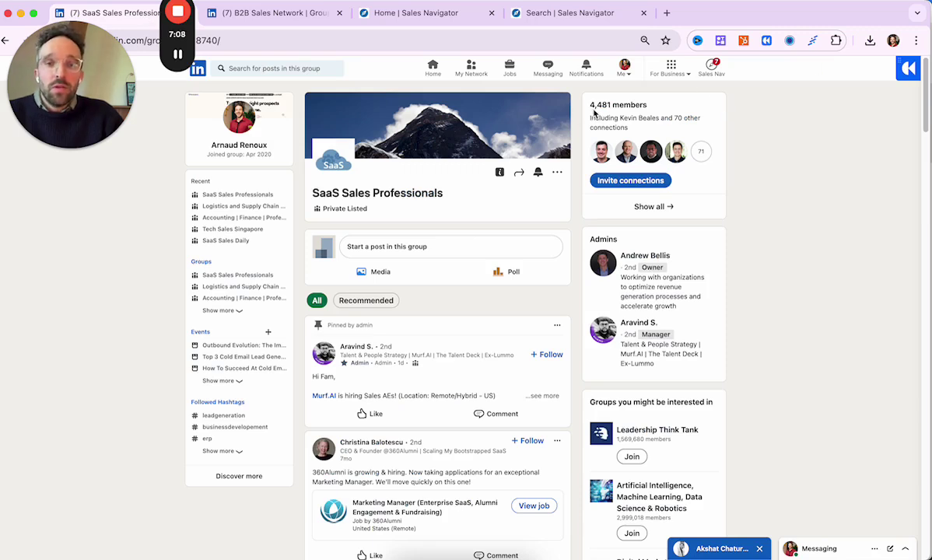
click(554, 14)
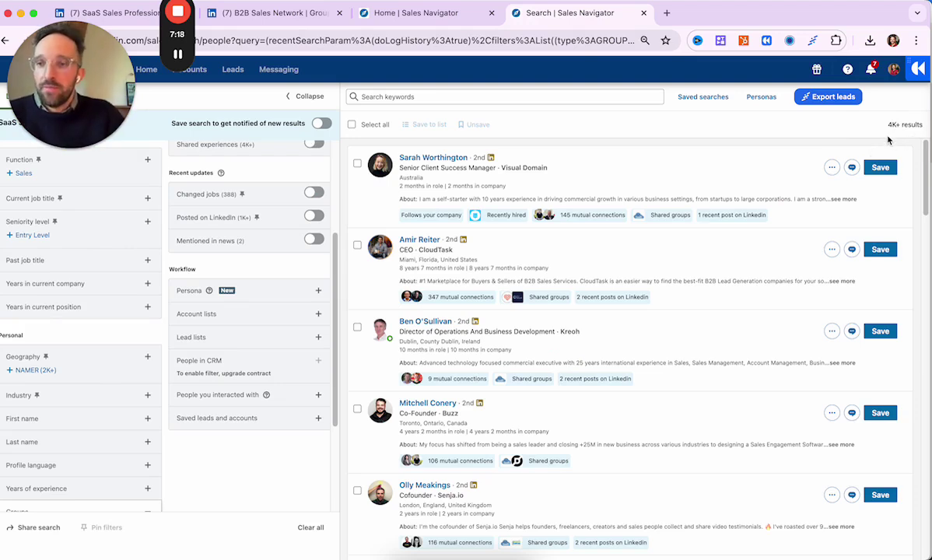
scroll(135, 426, down, 2)
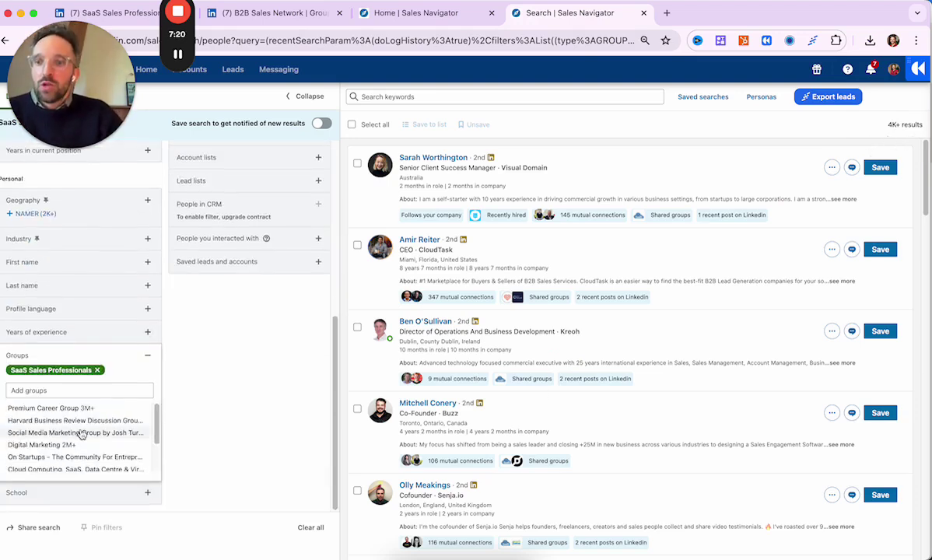
click(174, 374)
scroll(203, 405, up, 1)
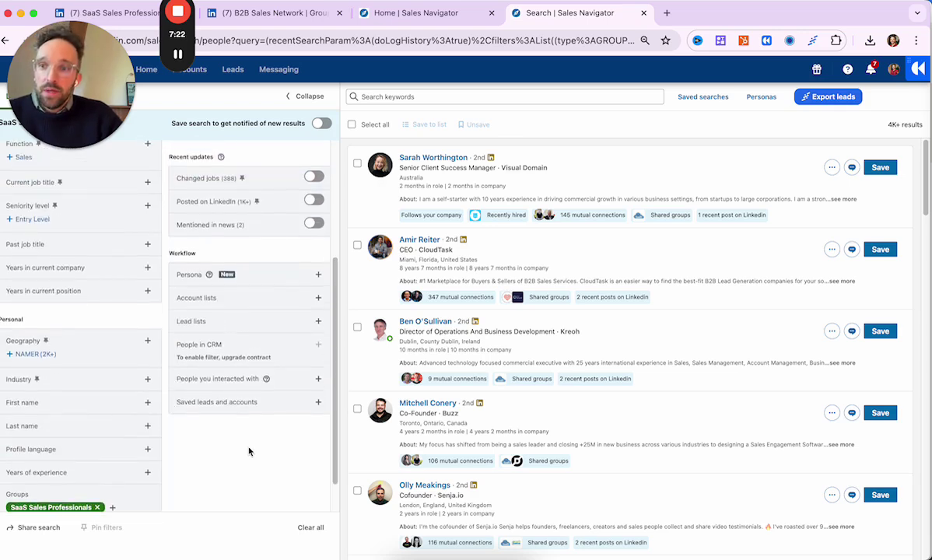
scroll(195, 382, up, 3)
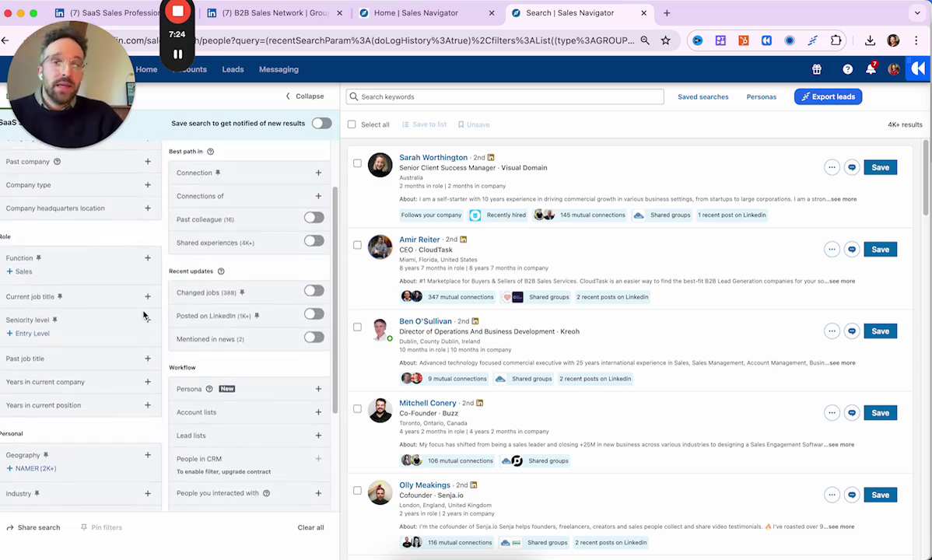
- Add 'Head Of Sales' as a current job title filter, narrowing results to 46 leads
click(87, 301)
text("Head Of Sales)
key(Return)
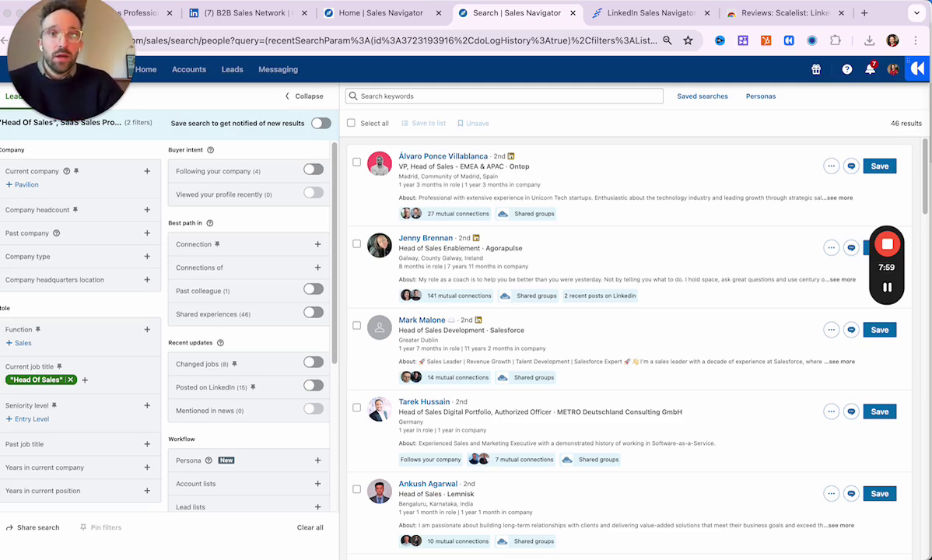
- Start Scalelist's free-trial signup from its homepage, then return to the extension's store page
click(781, 13)
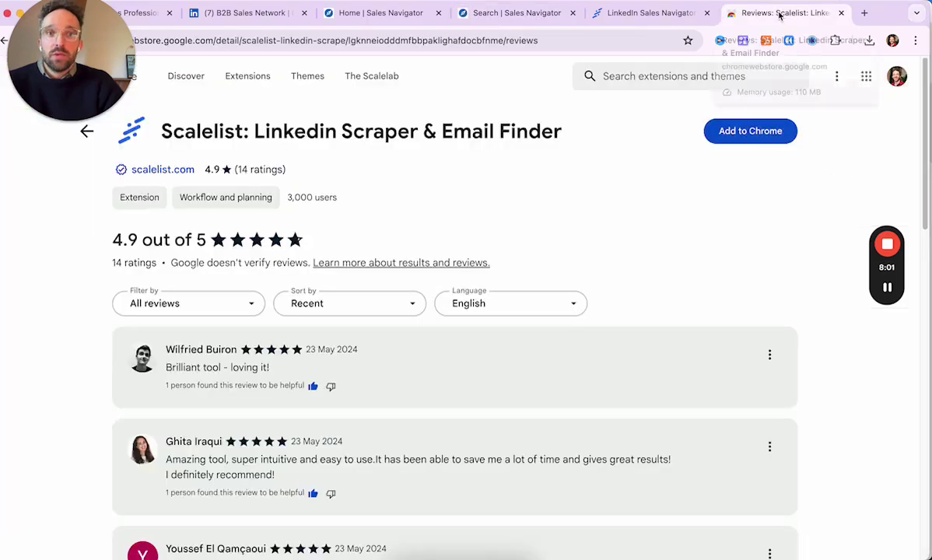
click(646, 13)
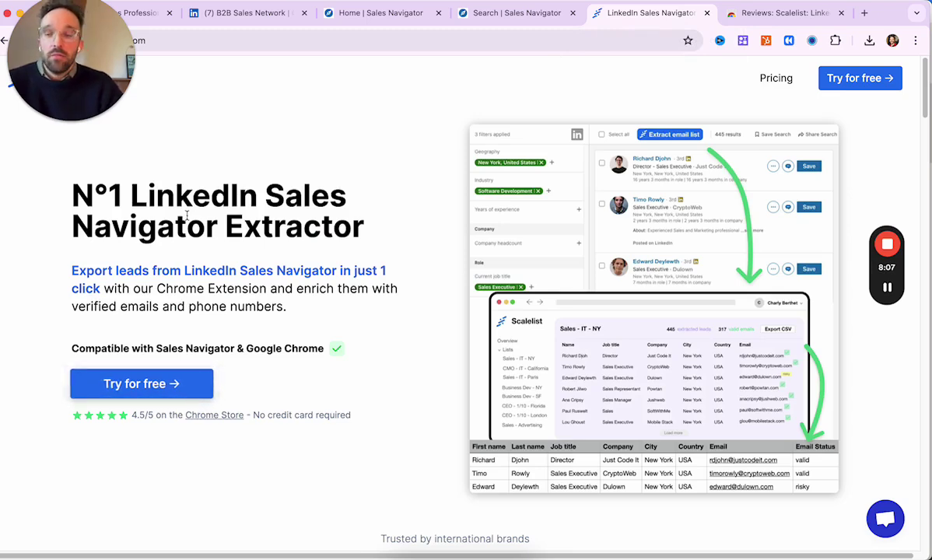
click(145, 385)
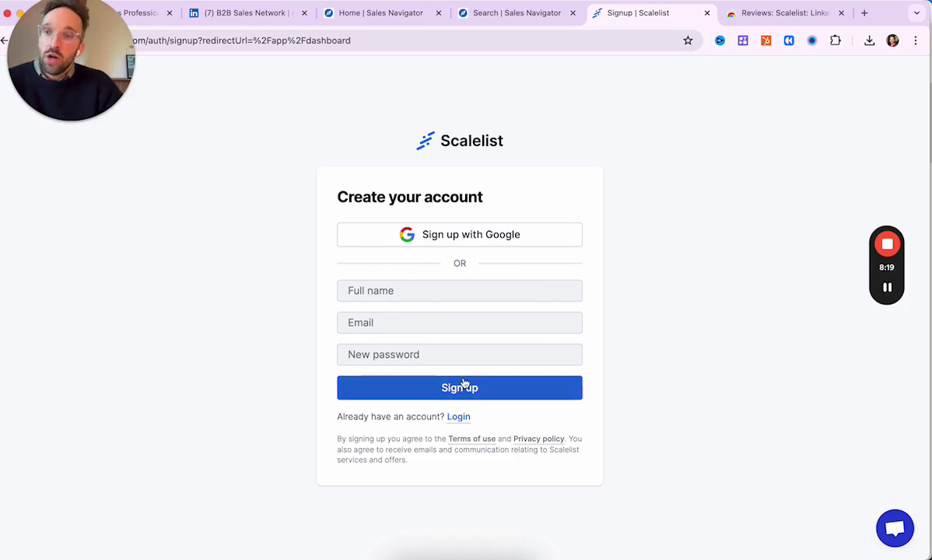
click(735, 19)
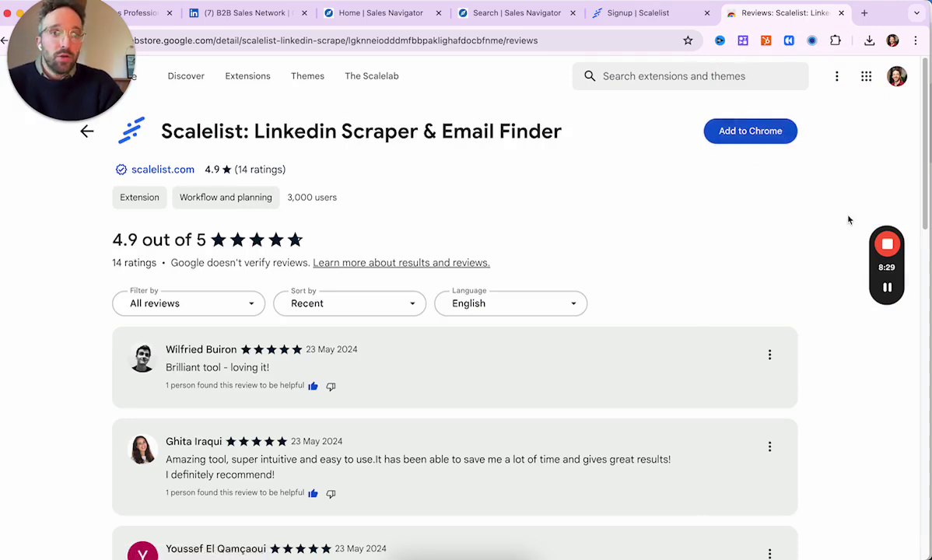
- Install the Scalelist LinkedIn Scraper & Email Finder extension from the Chrome Web Store
mouse_move(888, 287)
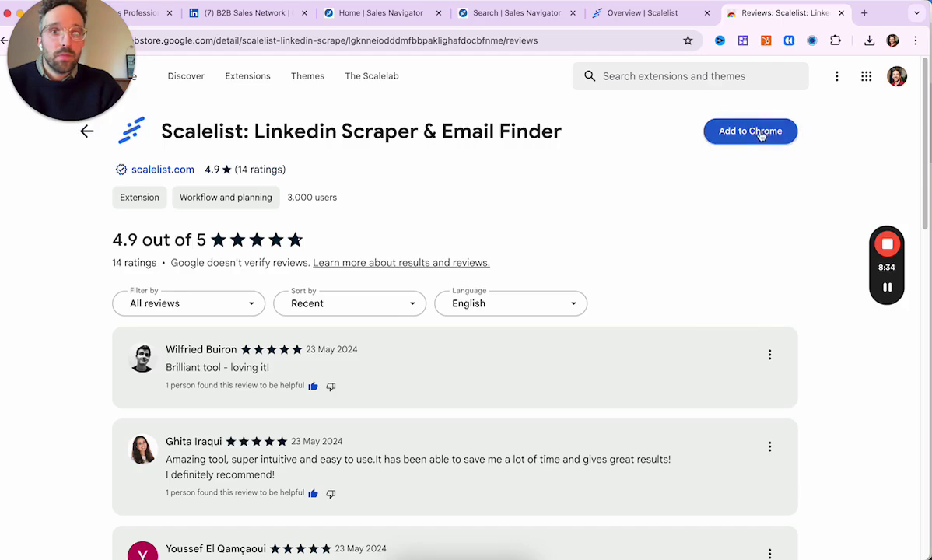
click(769, 133)
click(562, 333)
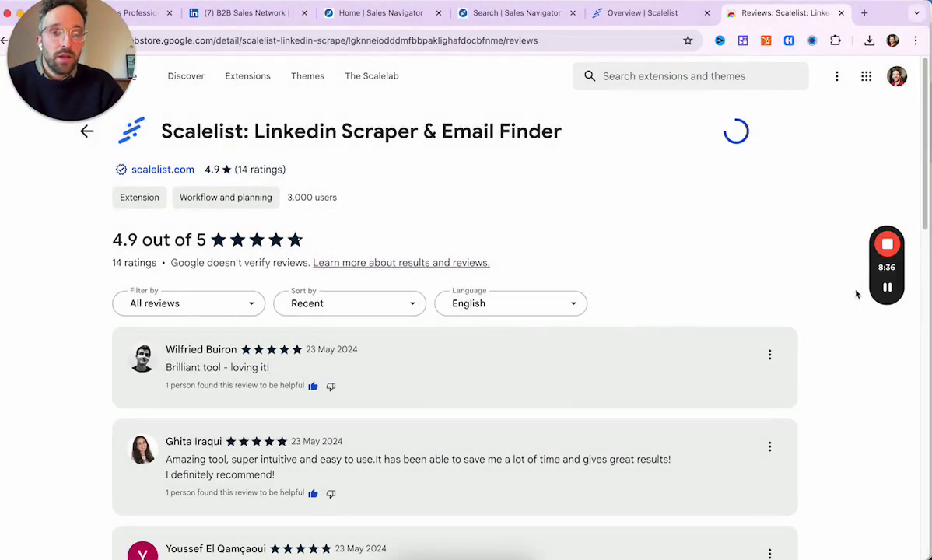
- Pin Scalelist to the toolbar and return to the Sales Navigator lead search tab
click(835, 40)
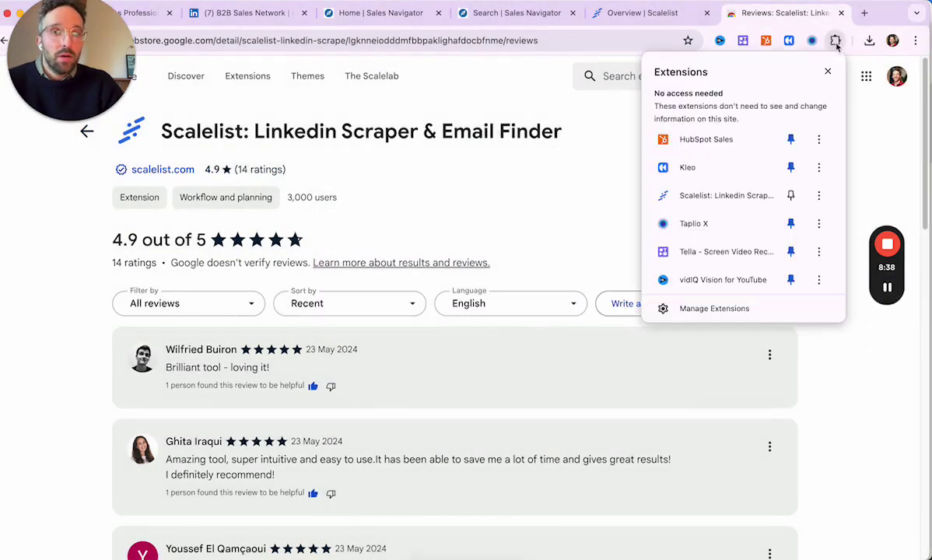
click(791, 196)
click(606, 172)
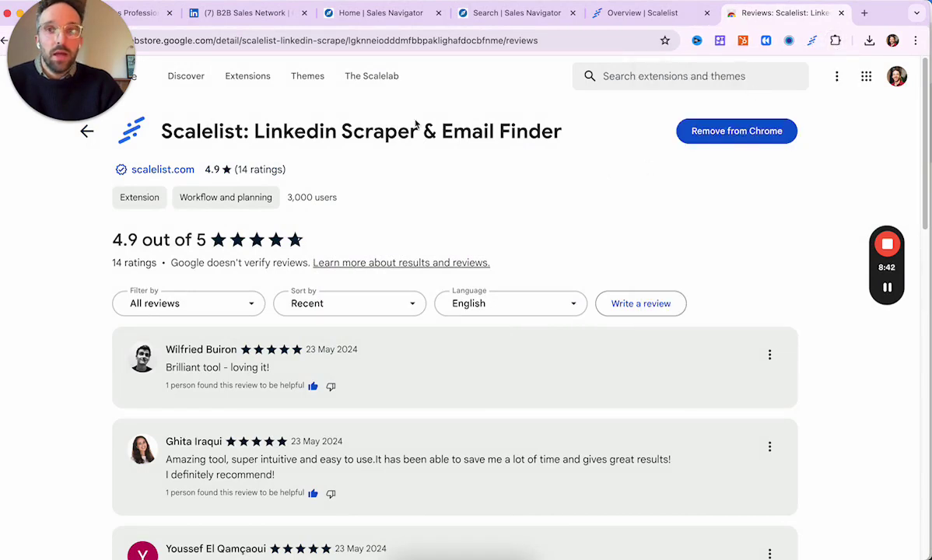
click(248, 13)
click(374, 13)
click(507, 12)
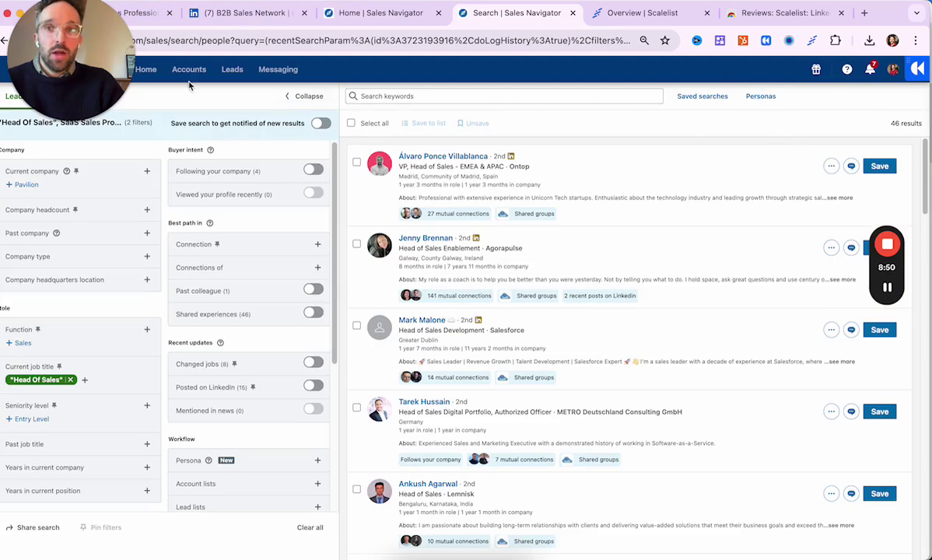
- Reload the Head Of Sales search and export its 46 leads to Scalelist as New list n°5
drag(26, 53, 115, 52)
click(49, 41)
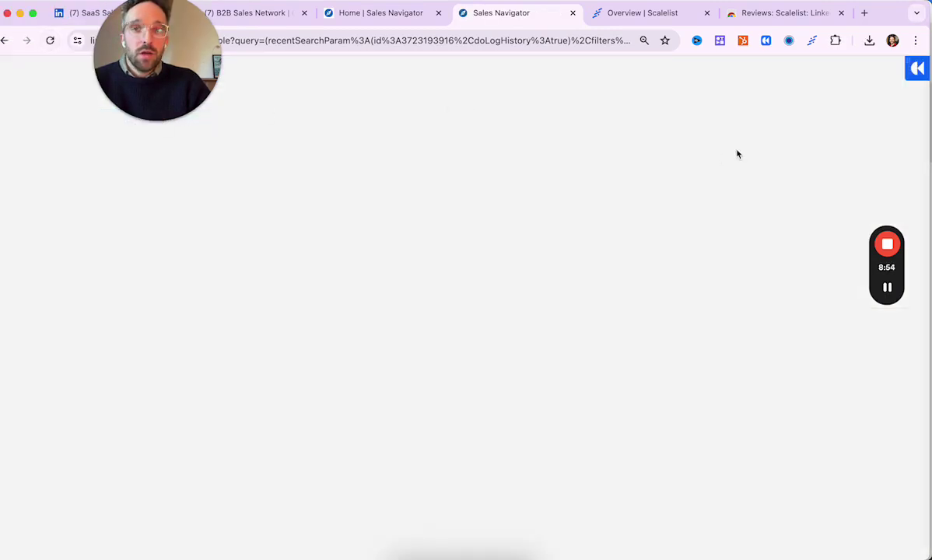
drag(187, 80, 101, 74)
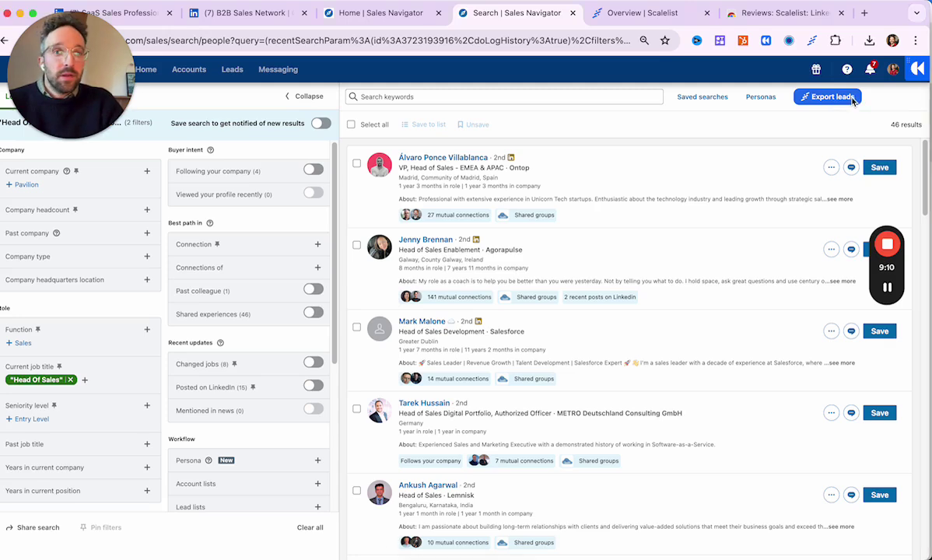
click(844, 100)
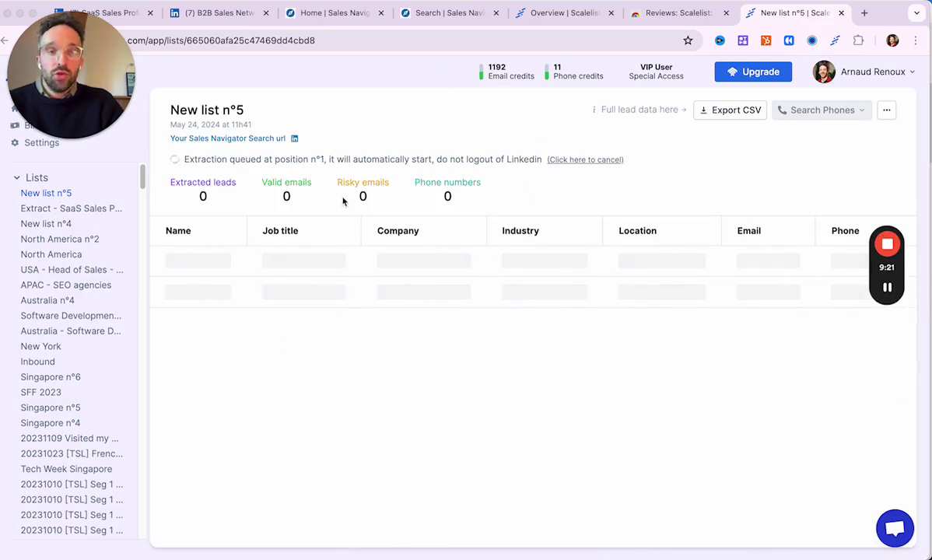
- Rename New list n°5 to 'Extract - SaaS Sales Professionals LinkedIn Group'
click(892, 289)
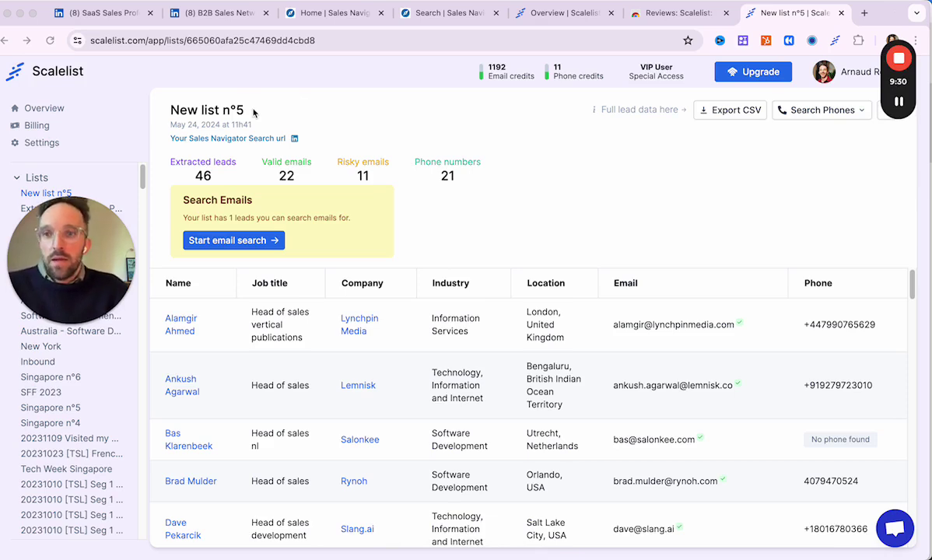
click(195, 110)
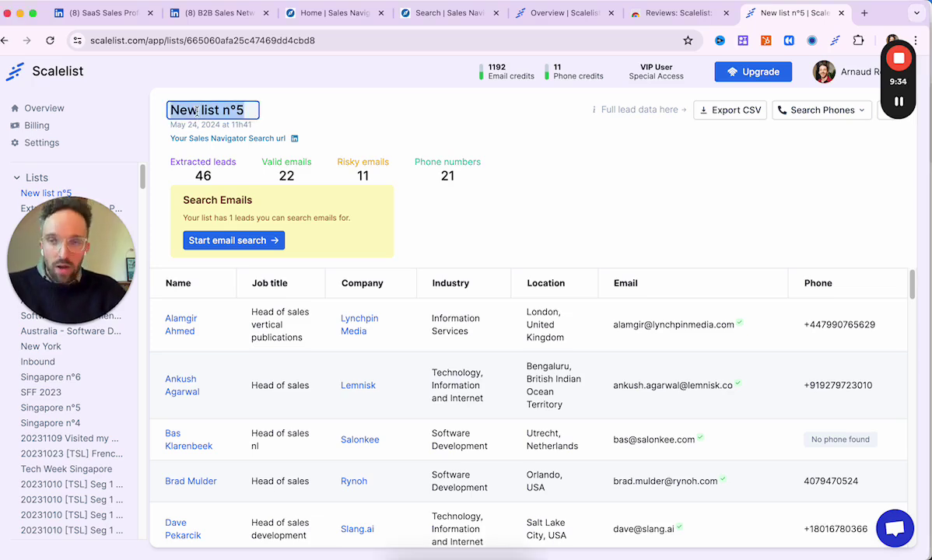
text(Extract - SaaS Sales Professionals LinkedIn Group)
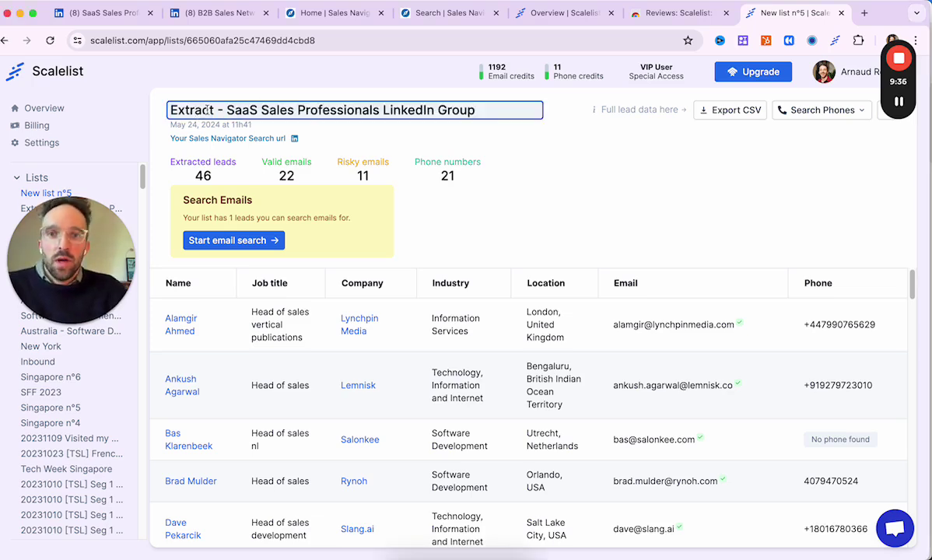
click(682, 184)
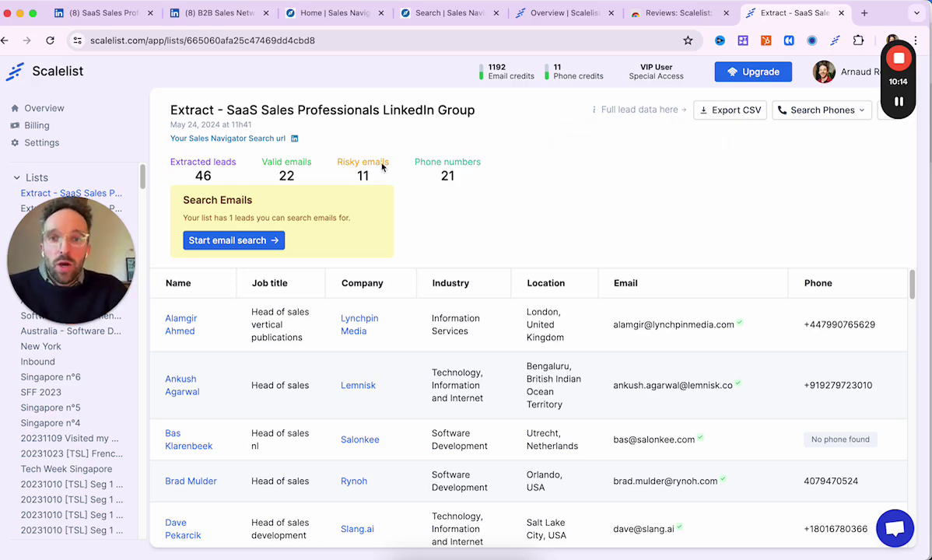
scroll(533, 298, down, 15)
scroll(533, 298, down, 10)
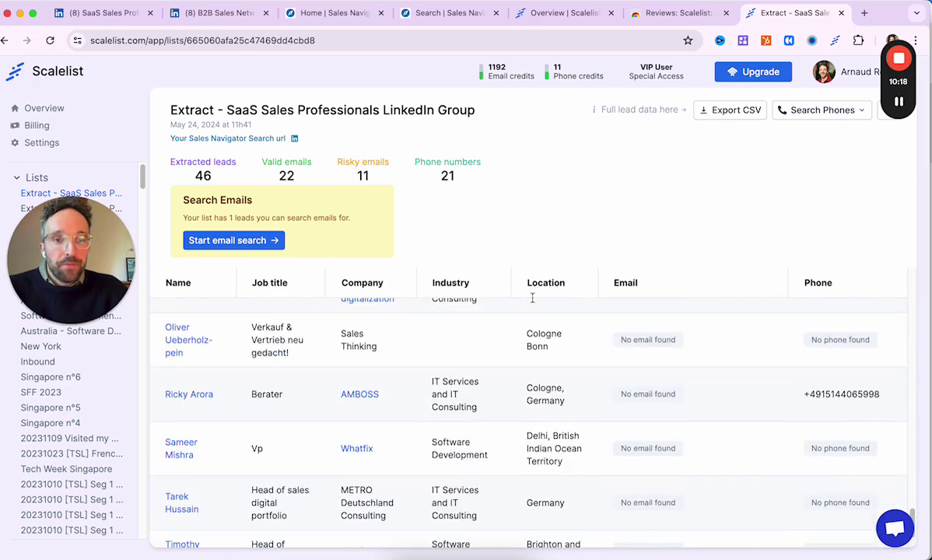
scroll(543, 249, up, 8)
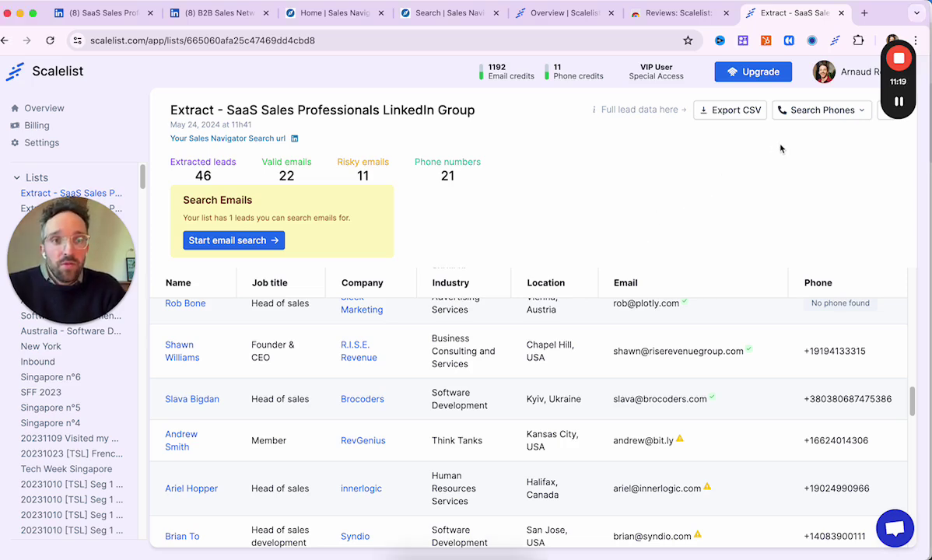
- Export all leads of the list to a CSV and open the downloaded file in Numbers
click(738, 112)
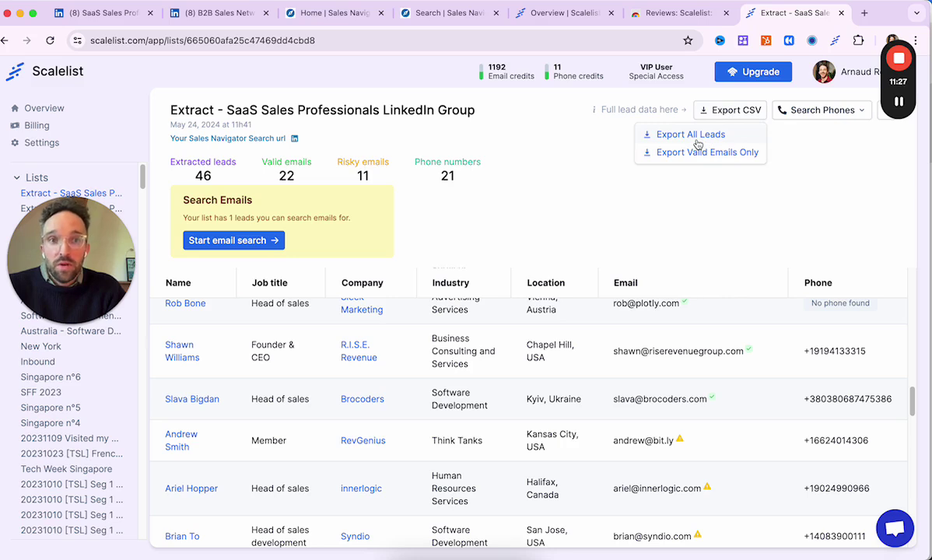
click(690, 135)
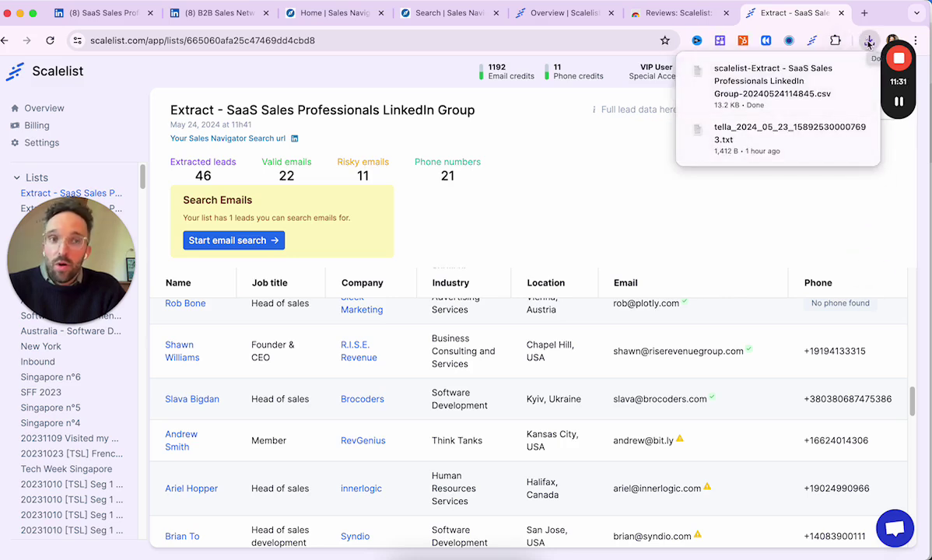
click(774, 81)
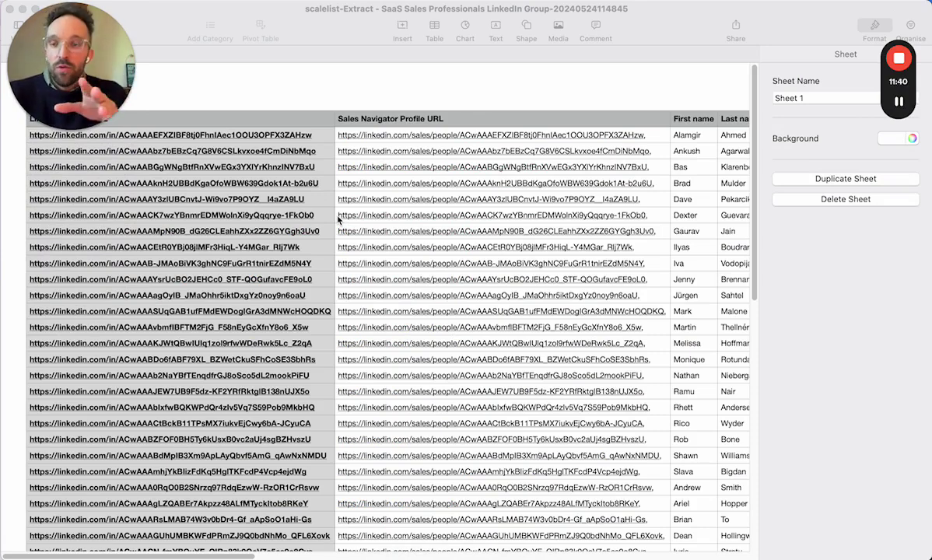
- Browse the exported leads' columns and rows in Numbers, then bring up the Notion cold-email template page
scroll(338, 220, down, 10)
scroll(338, 220, up, 8)
scroll(337, 221, up, 5)
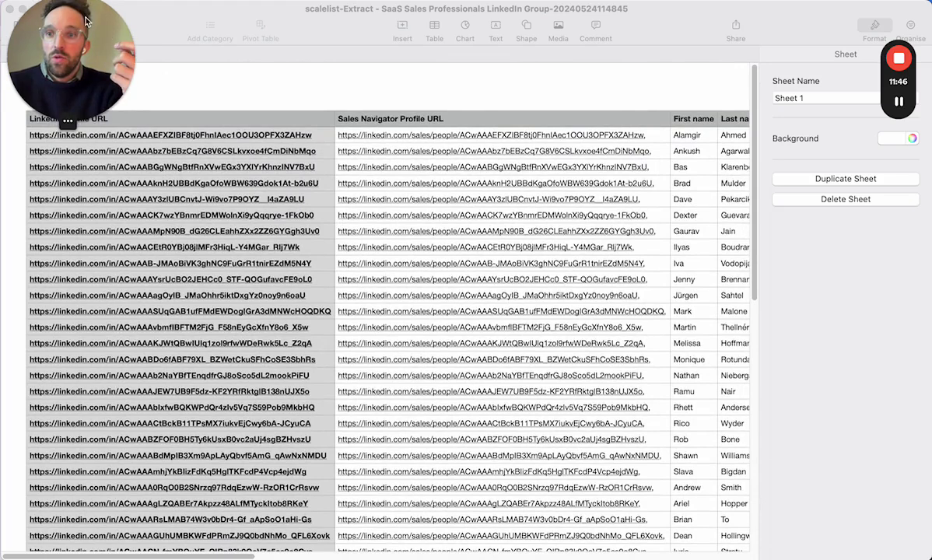
drag(87, 21, 866, 288)
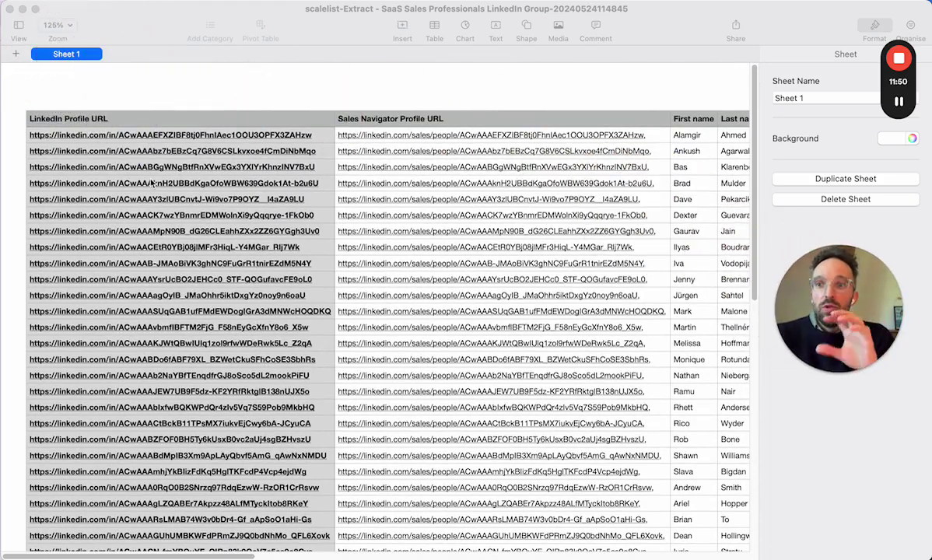
scroll(152, 182, right, 1)
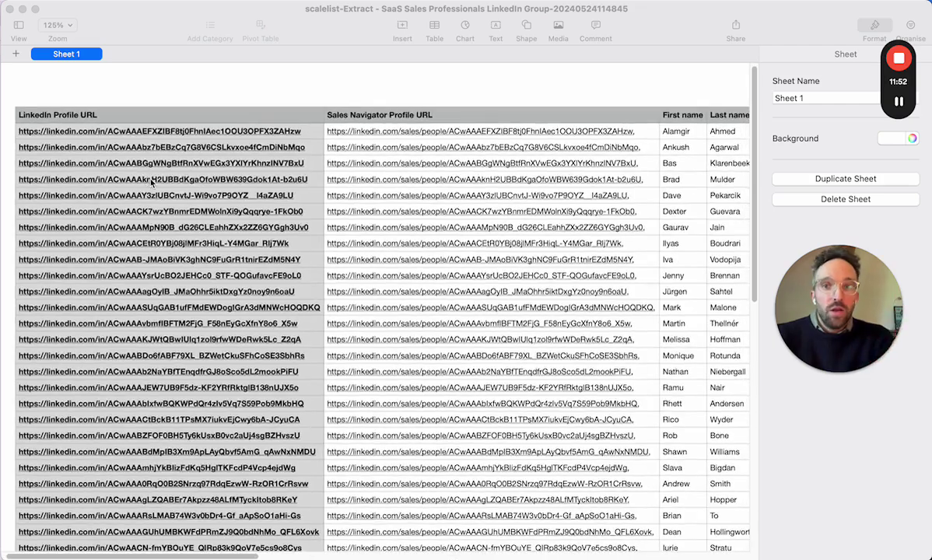
scroll(152, 182, right, 3)
scroll(153, 182, right, 15)
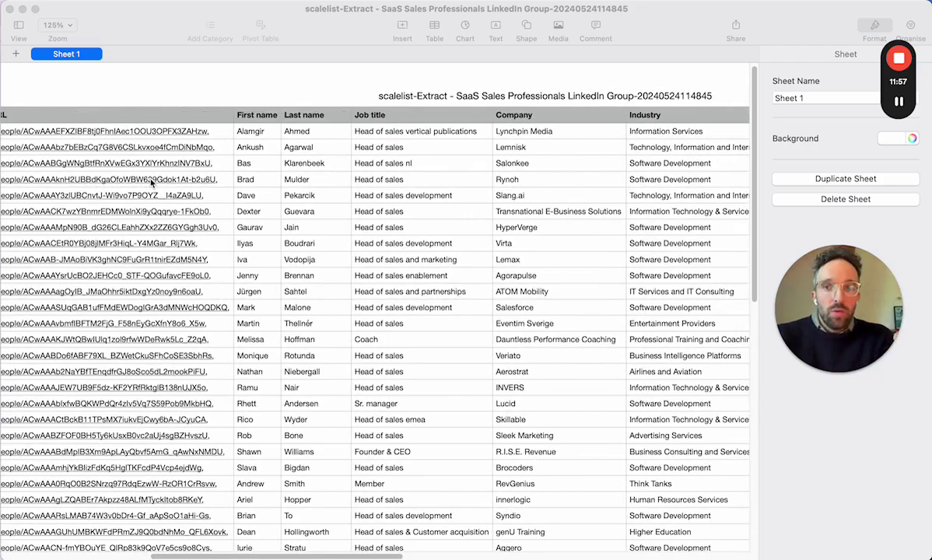
scroll(274, 159, right, 11)
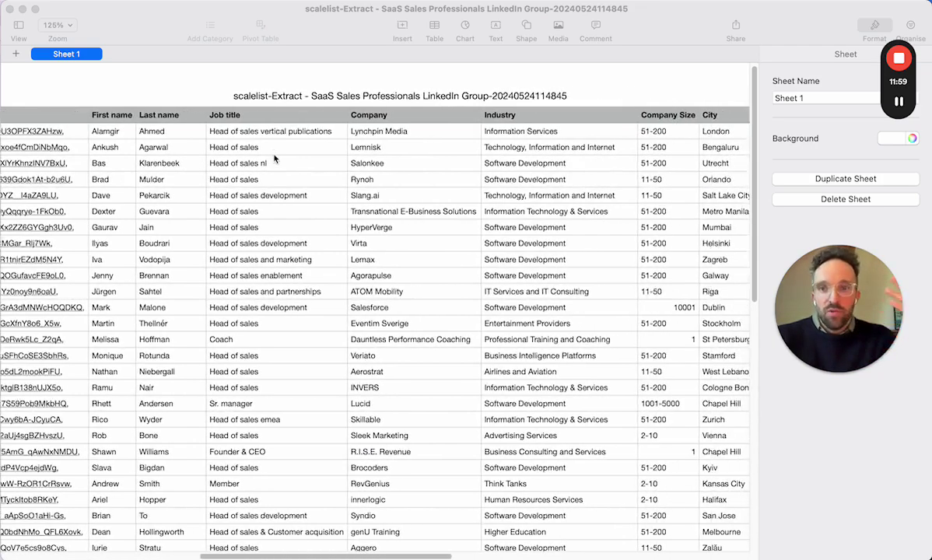
scroll(274, 159, right, 12)
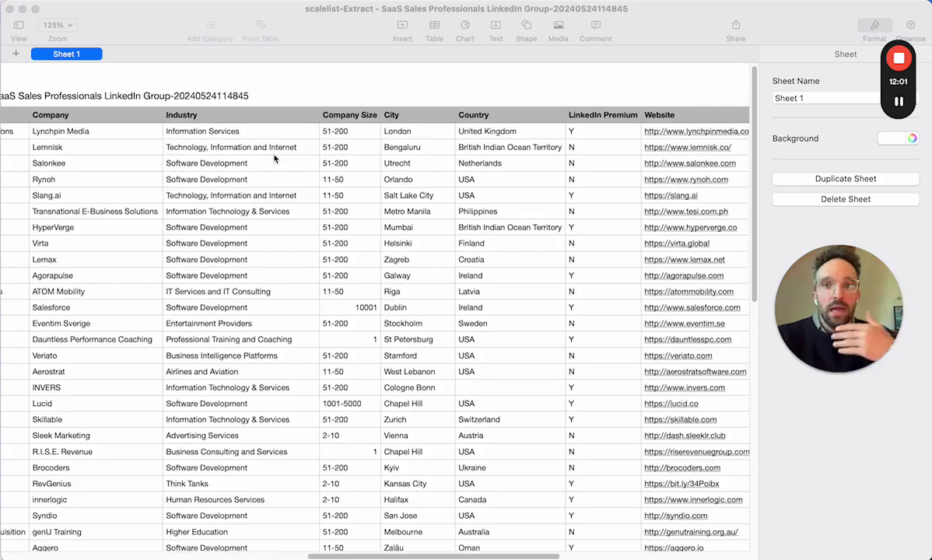
scroll(267, 156, right, 2)
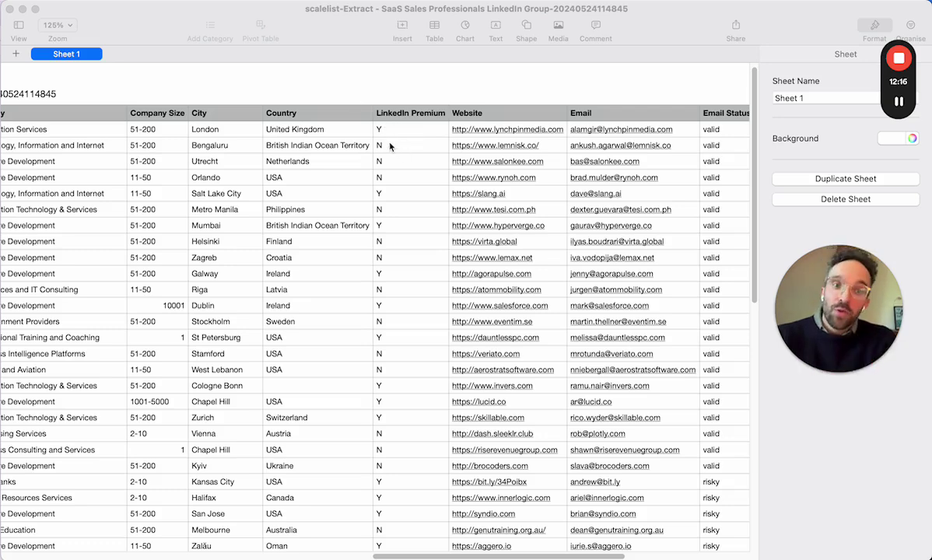
scroll(390, 146, right, 10)
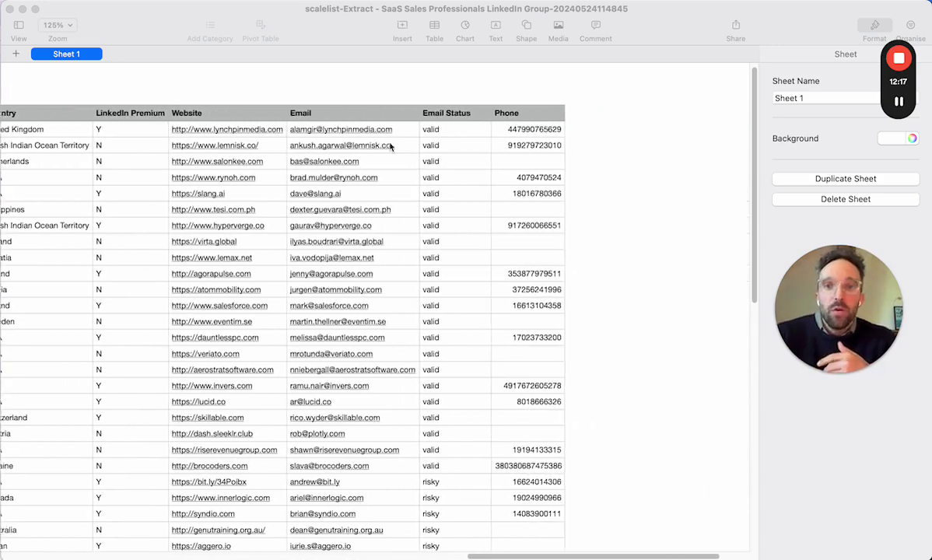
scroll(390, 145, right, 1)
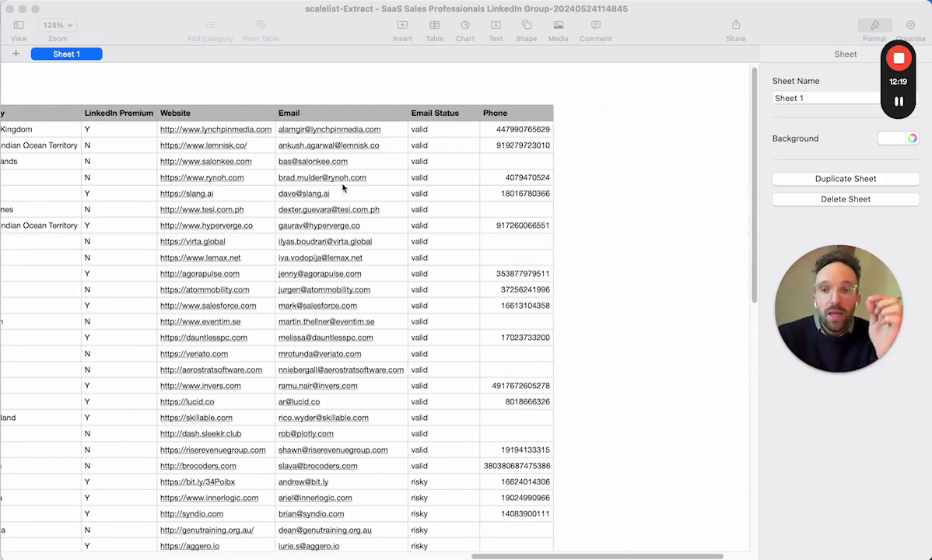
scroll(342, 201, right, 8)
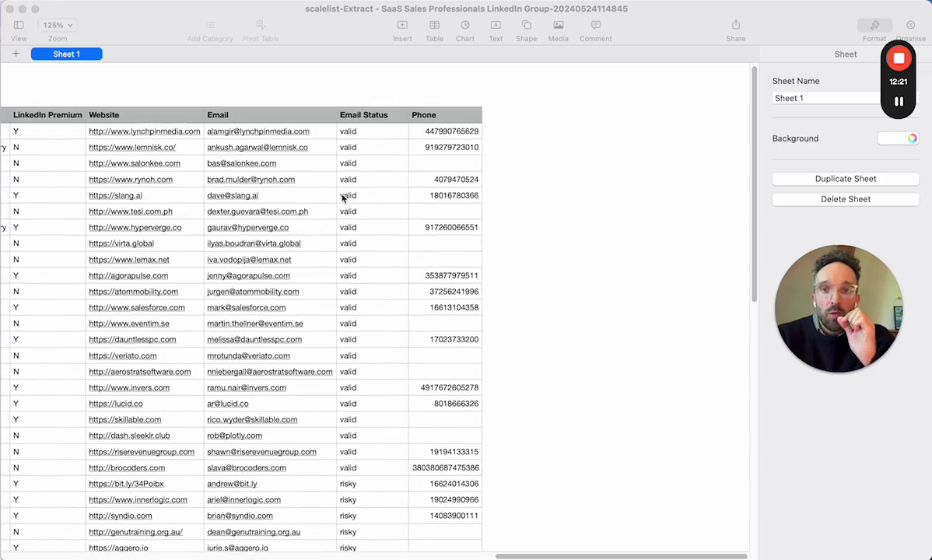
scroll(384, 286, down, 10)
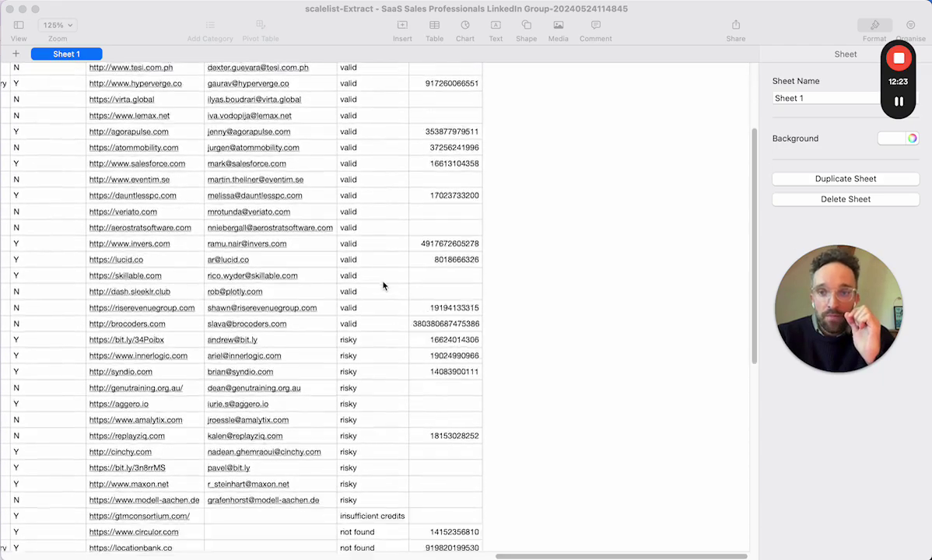
scroll(451, 226, up, 10)
scroll(450, 229, left, 15)
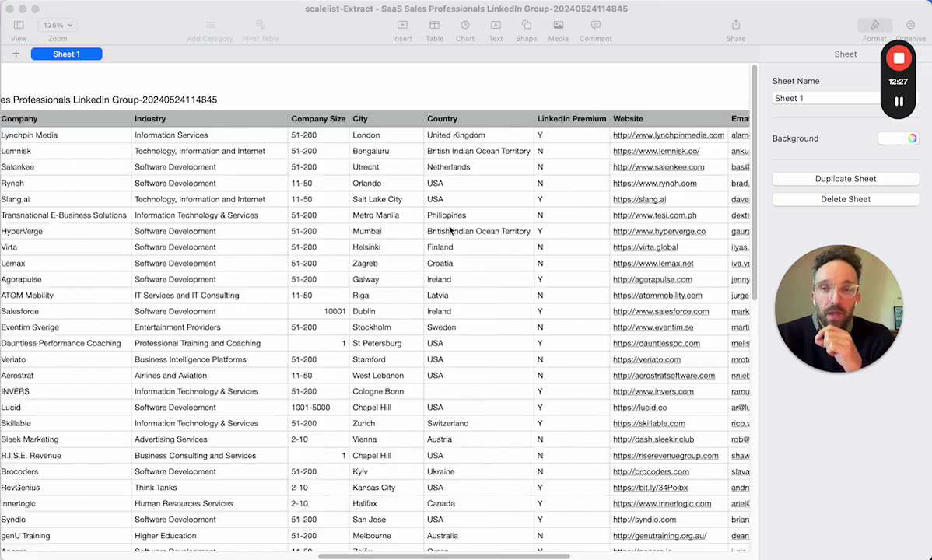
scroll(450, 230, left, 10)
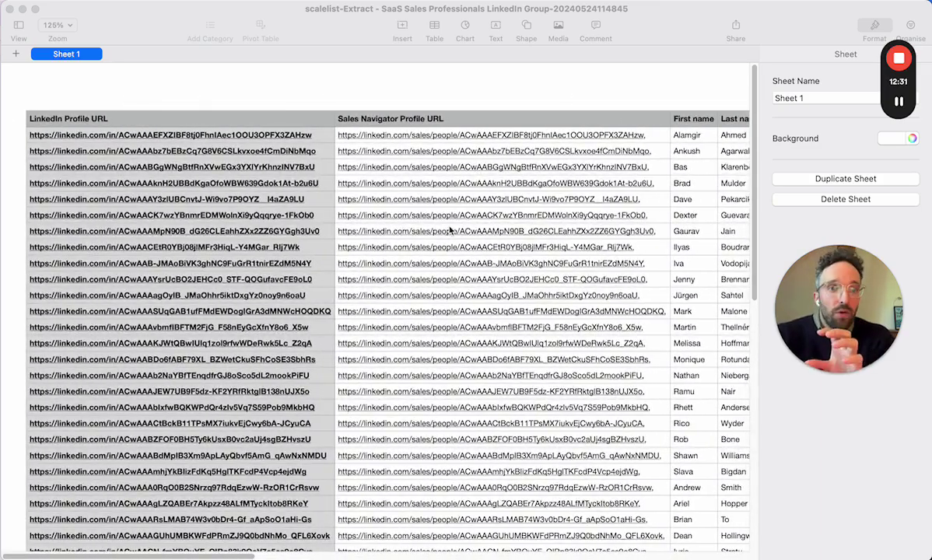
click(899, 101)
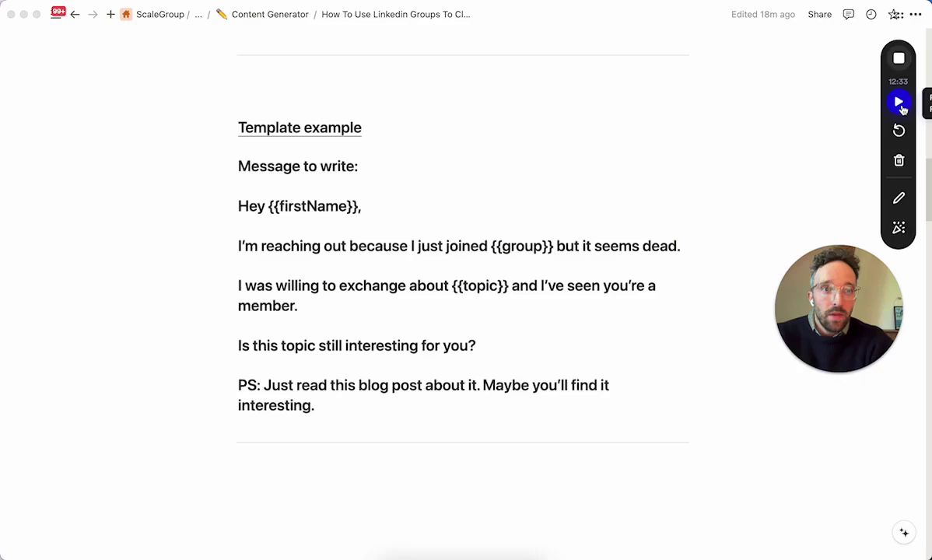
click(899, 102)
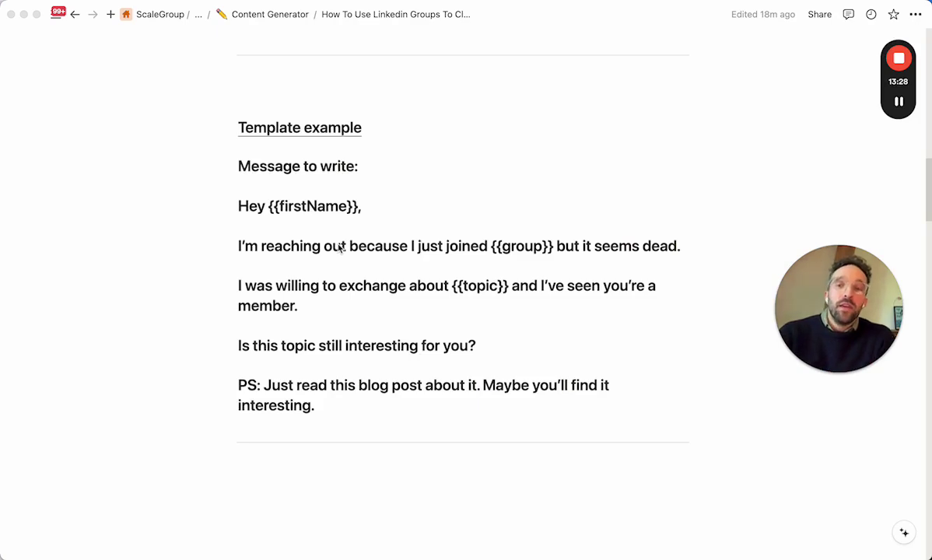
triple_click(324, 246)
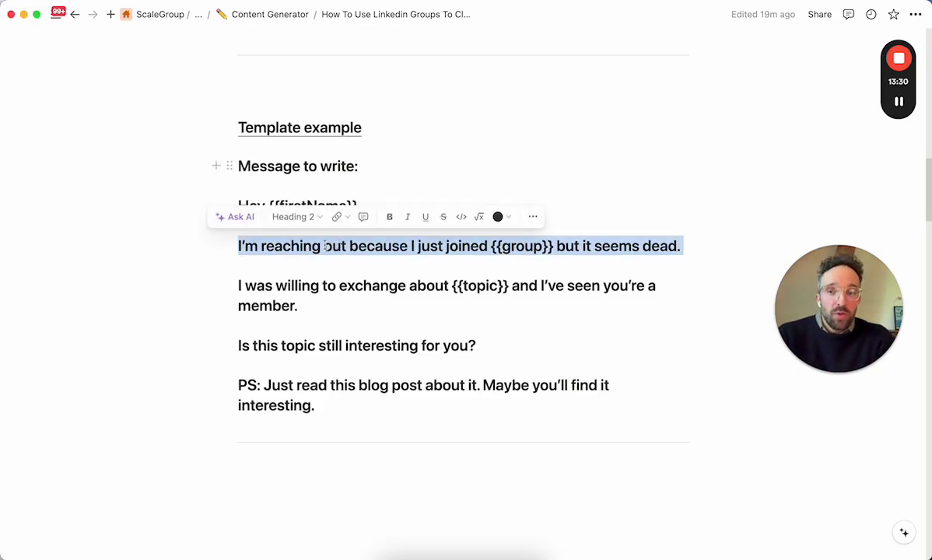
drag(324, 245, 681, 246)
click(232, 247)
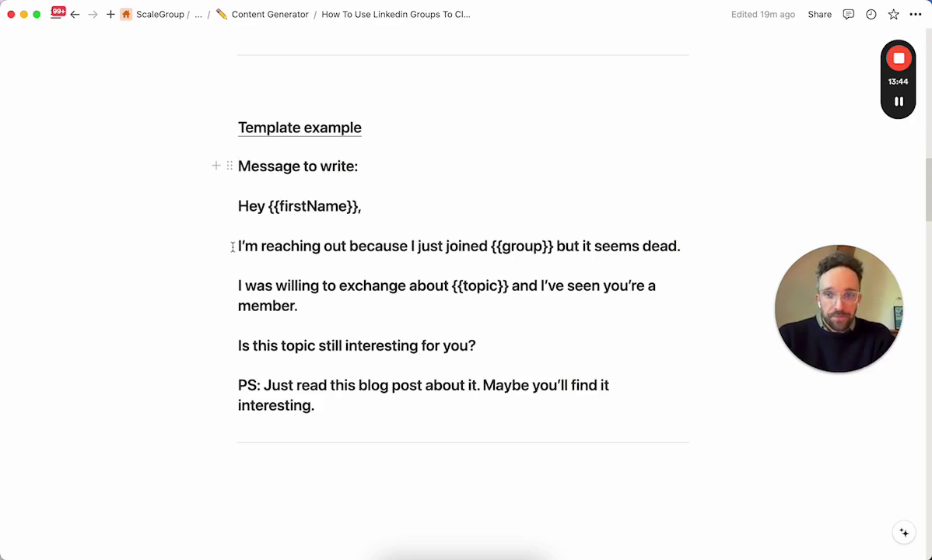
double_click(247, 280)
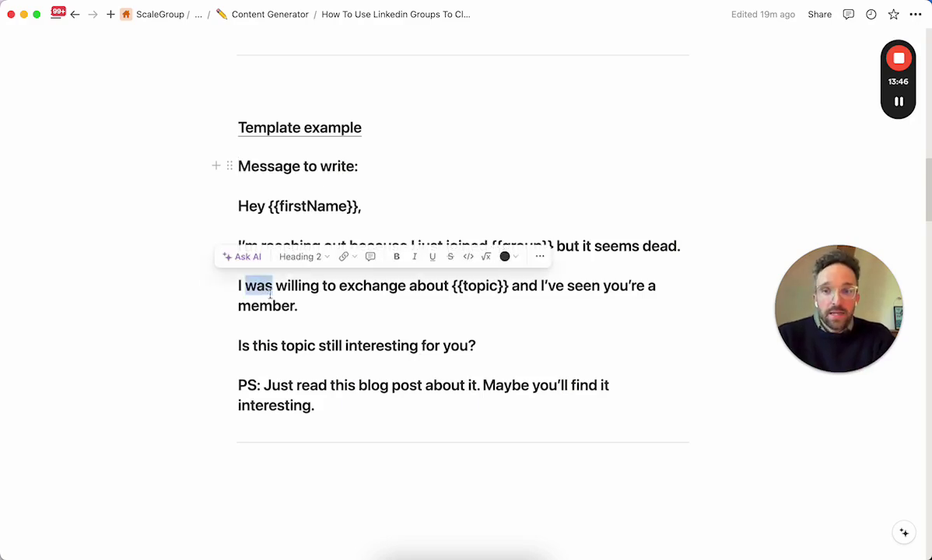
triple_click(299, 305)
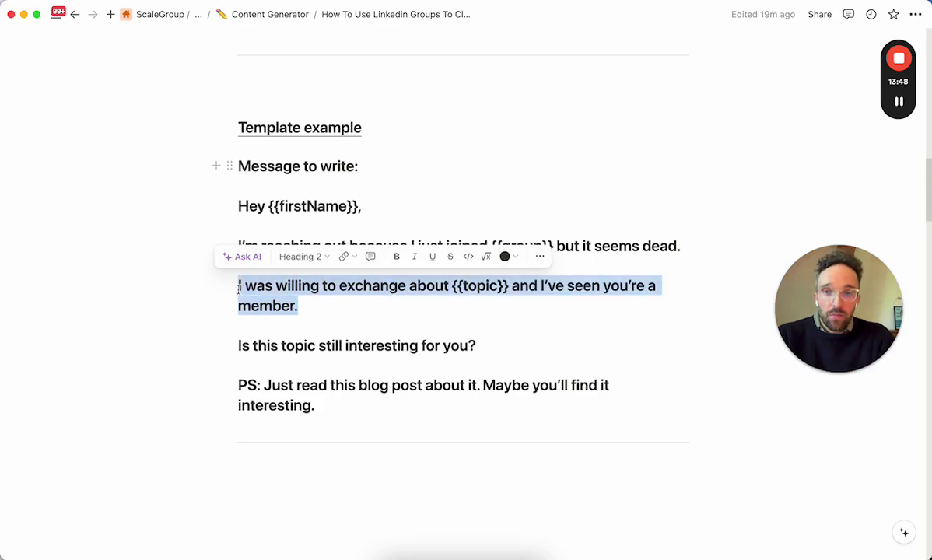
click(167, 299)
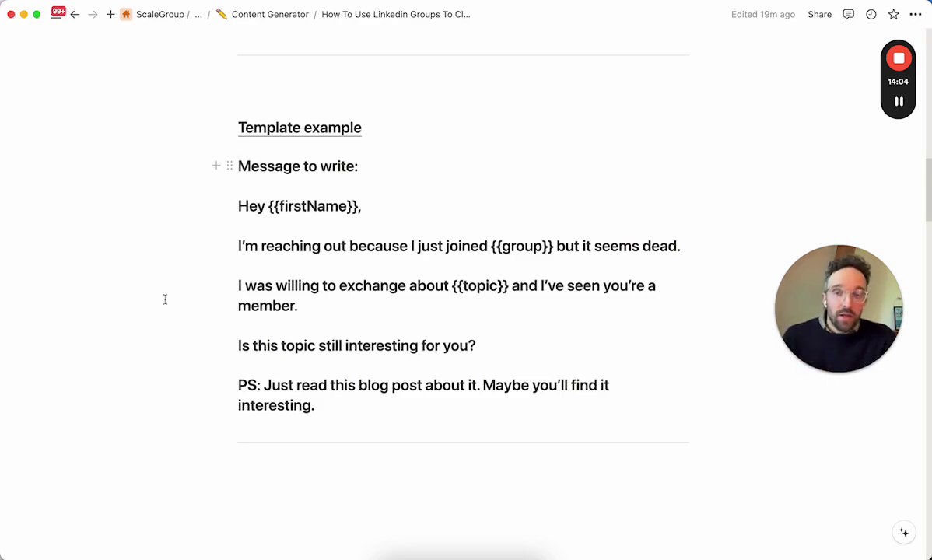
triple_click(277, 347)
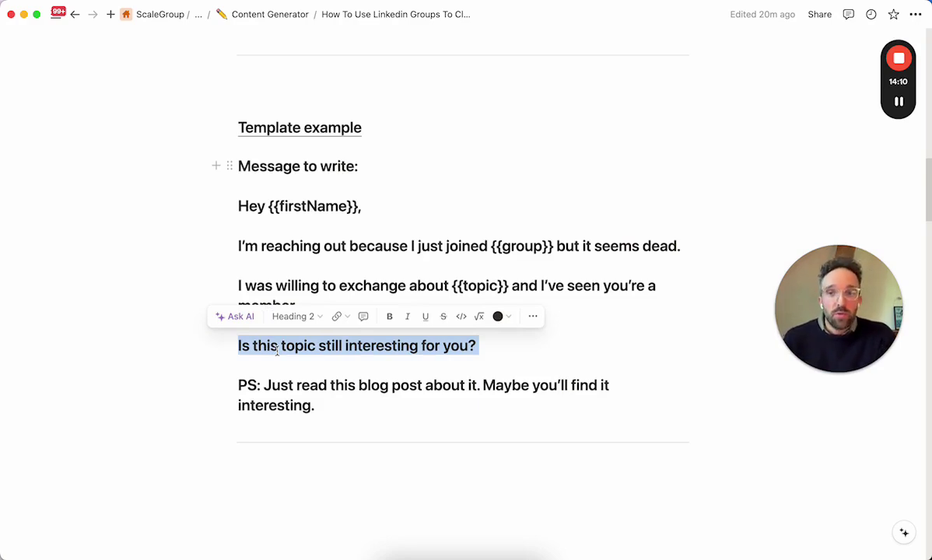
click(196, 354)
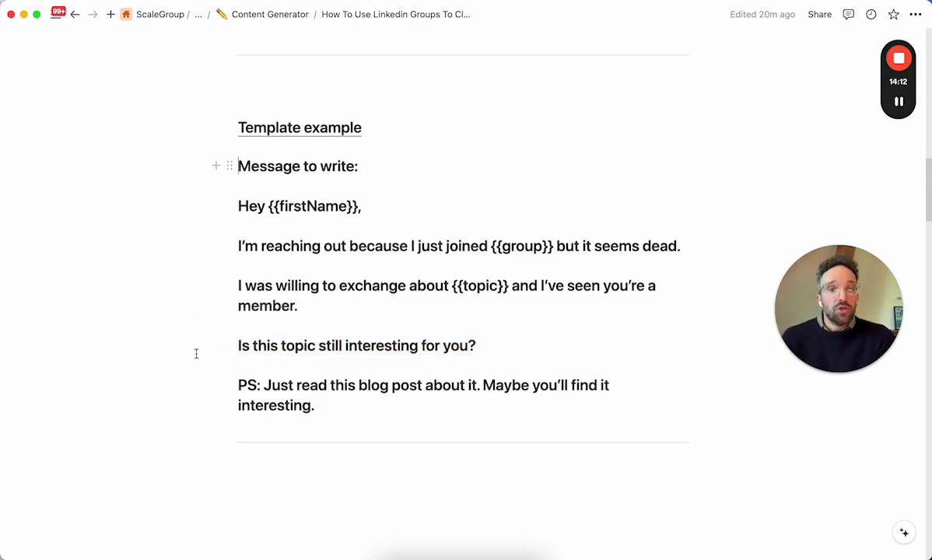